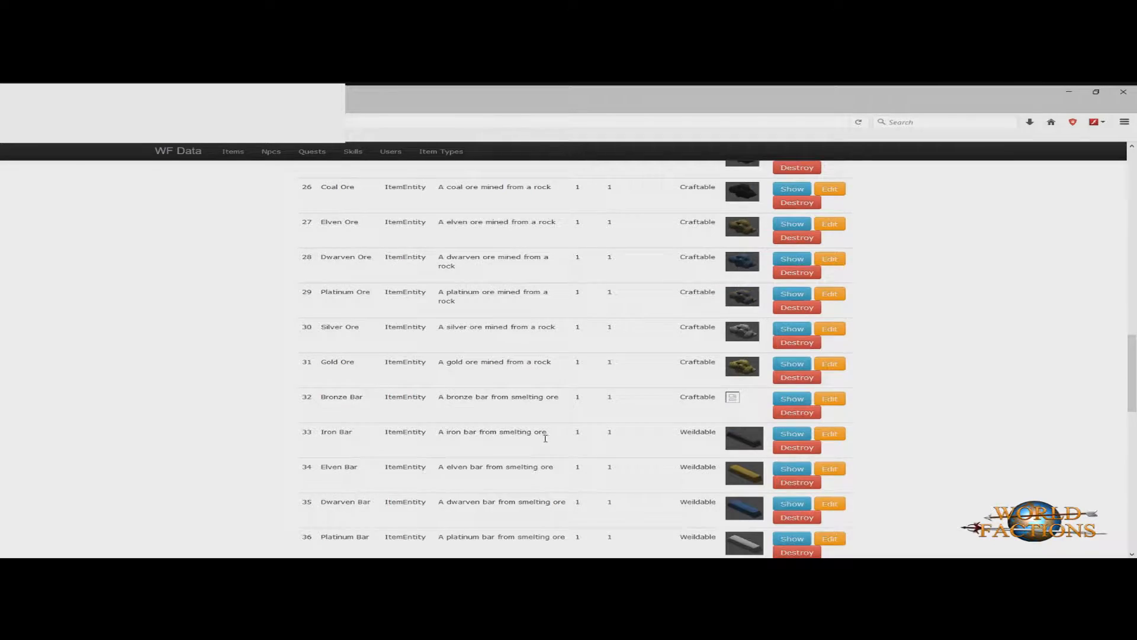
Step: Look through the item list back to its beginning and examine the fields of the new item form
{"action": "scroll", "coordinate": [547, 438], "scroll_direction": "up", "scroll_amount": 10}
{"action": "scroll", "coordinate": [548, 437], "scroll_direction": "up", "scroll_amount": 3}
{"action": "scroll", "coordinate": [546, 436], "scroll_direction": "up", "scroll_amount": 3}
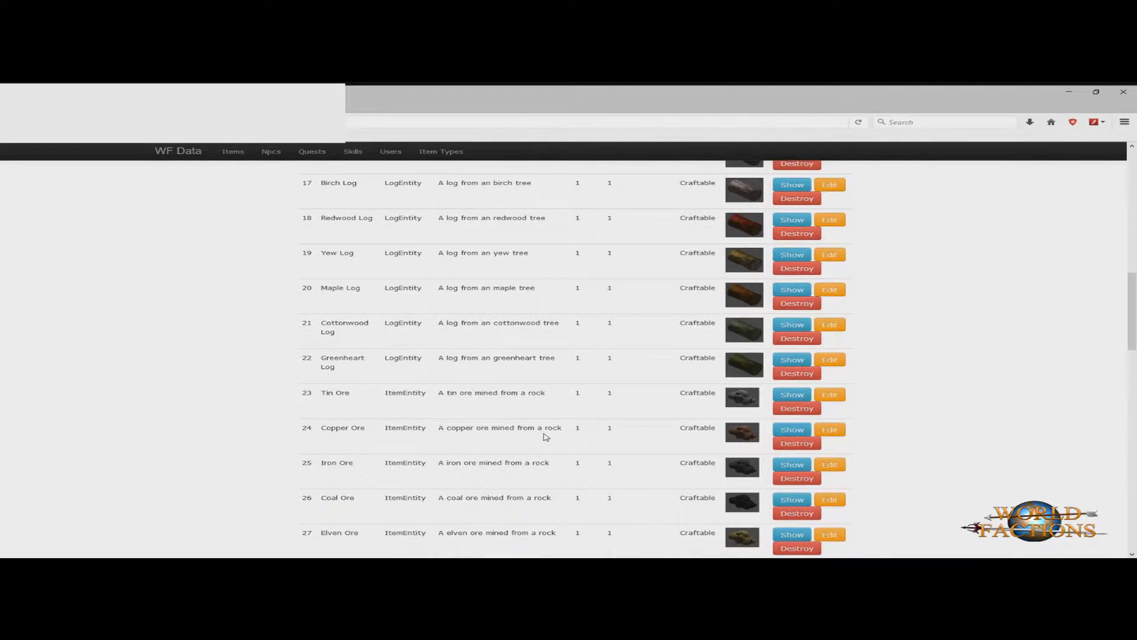
{"action": "scroll", "coordinate": [546, 436], "scroll_direction": "up", "scroll_amount": 10}
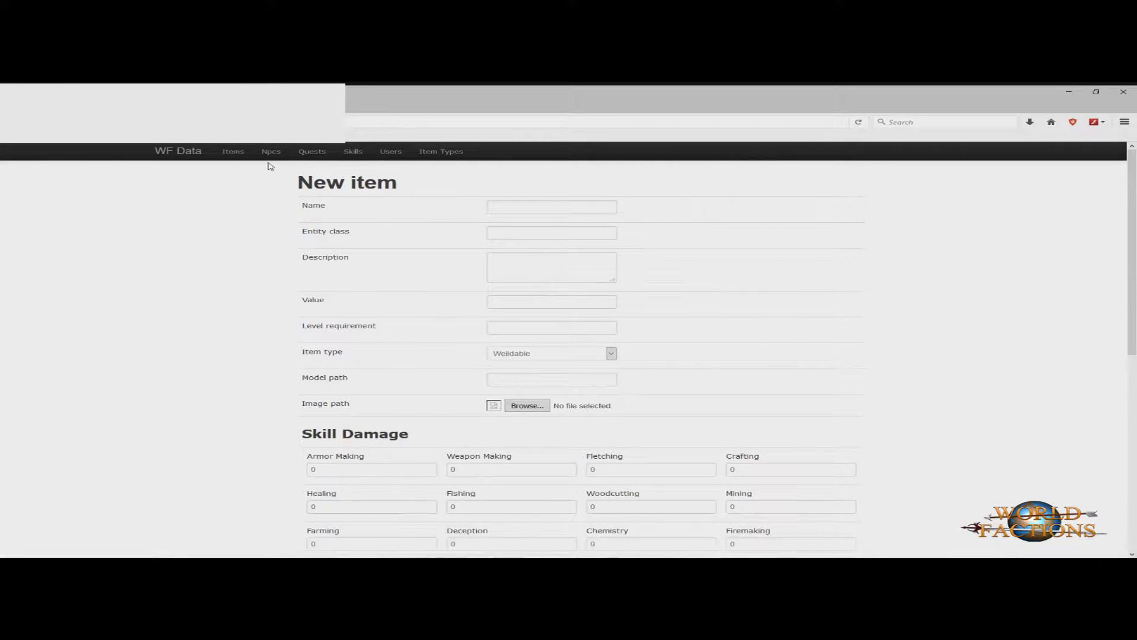
{"action": "scroll", "coordinate": [333, 247], "scroll_direction": "down", "scroll_amount": 6}
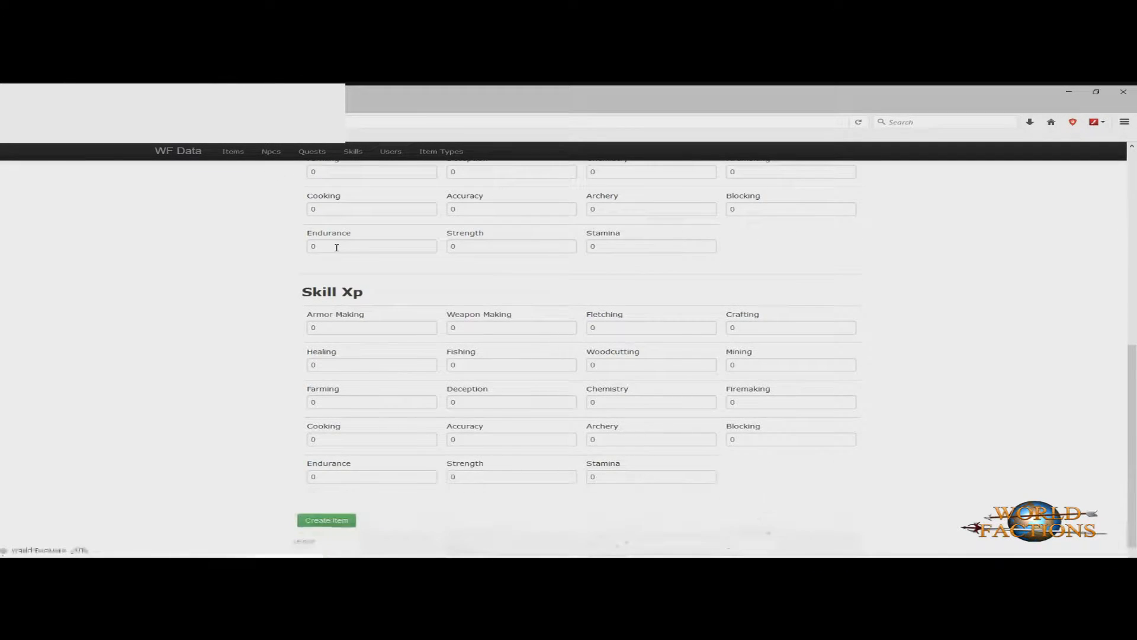
Step: Return to the Items list, look through its first entries and open the details of the Bronze Pickaxe
{"action": "key", "text": "alt+Left"}
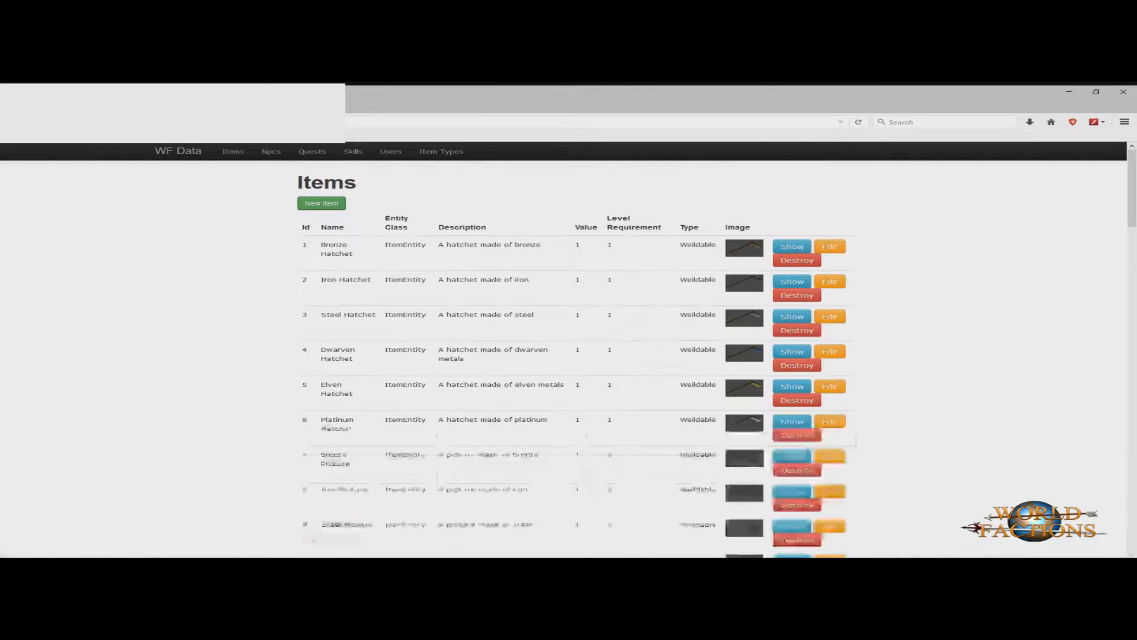
{"action": "scroll", "coordinate": [740, 305], "scroll_direction": "down", "scroll_amount": 6}
{"action": "scroll", "coordinate": [734, 304], "scroll_direction": "up", "scroll_amount": 4}
{"action": "scroll", "coordinate": [734, 307], "scroll_direction": "up", "scroll_amount": 3}
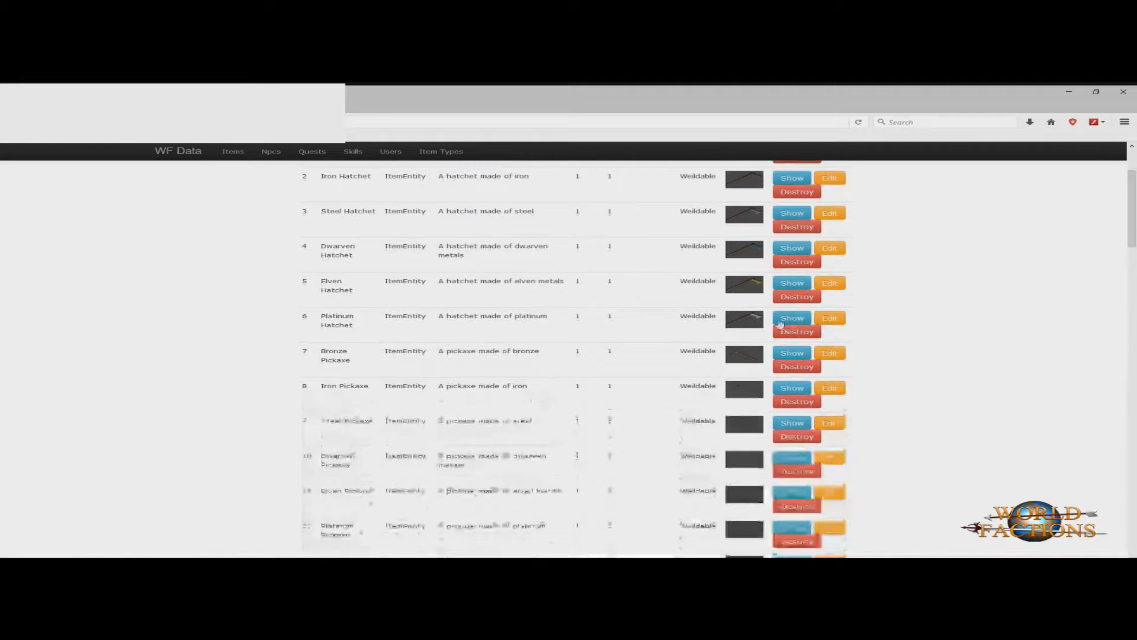
{"action": "left_click", "coordinate": [793, 351]}
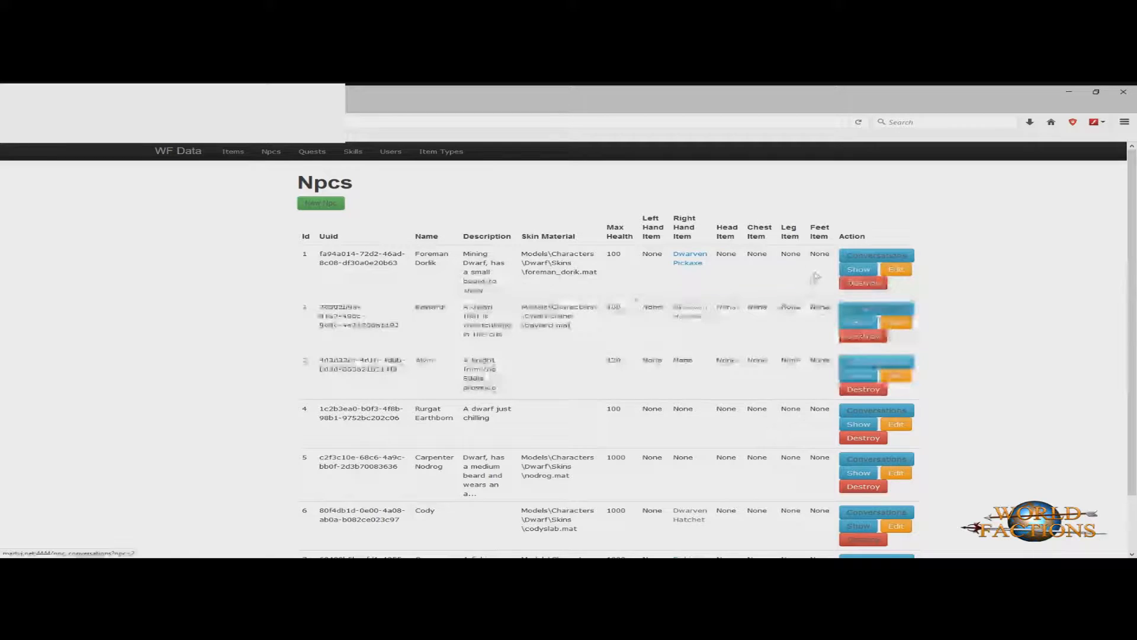
Step: Examine the new NPC form with its right-hand item choices and go to the quests page
{"action": "left_click", "coordinate": [318, 203]}
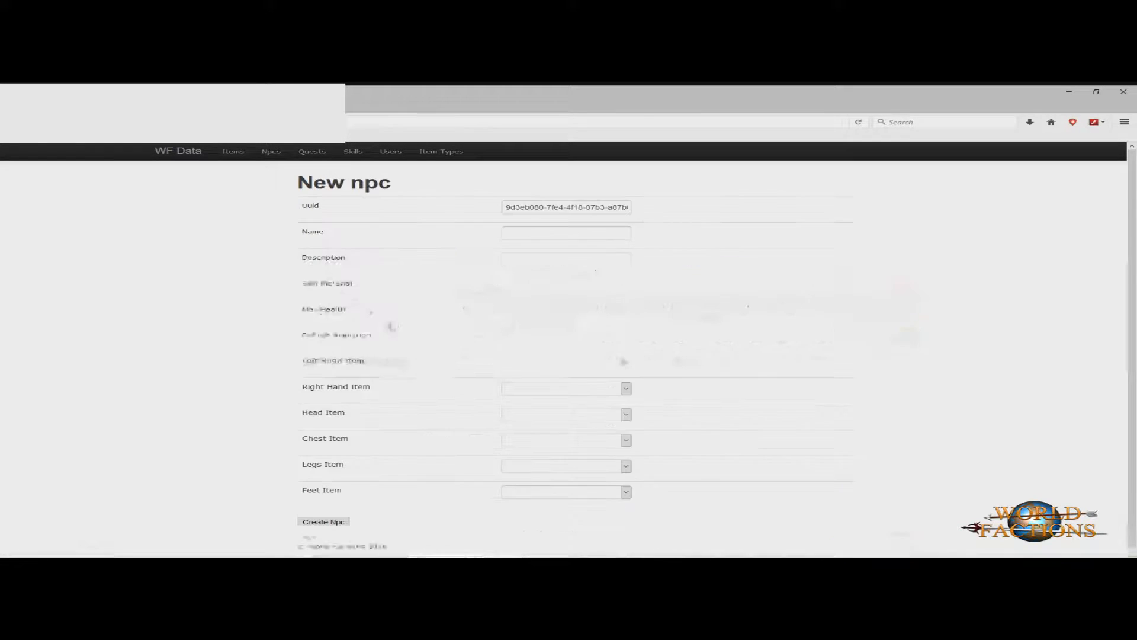
{"action": "left_click", "coordinate": [566, 390]}
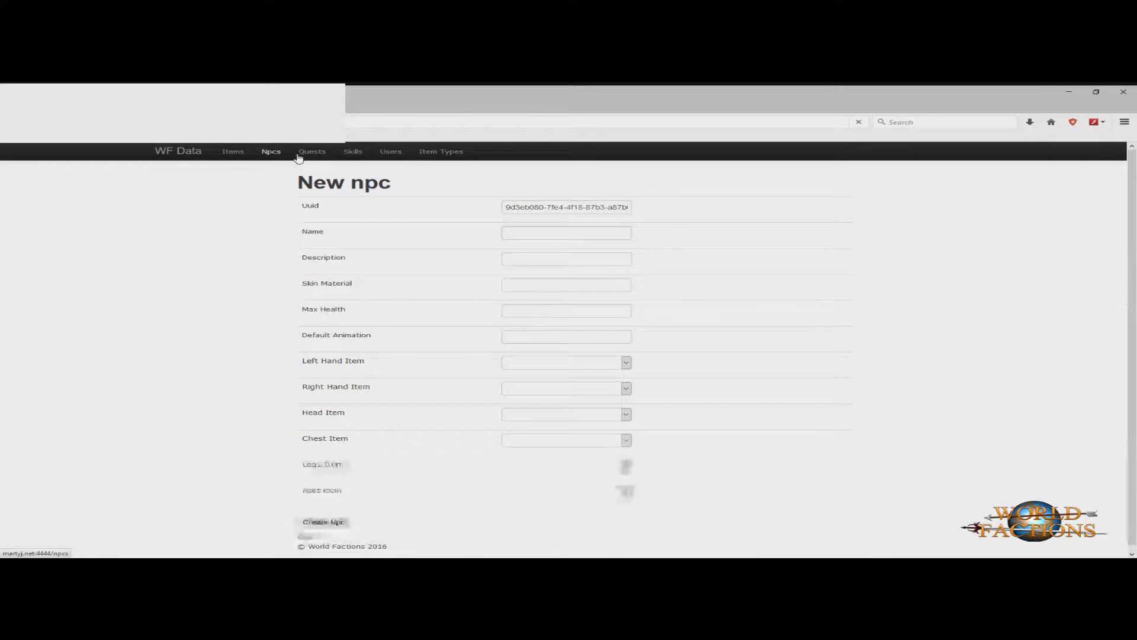
{"action": "left_click", "coordinate": [310, 153]}
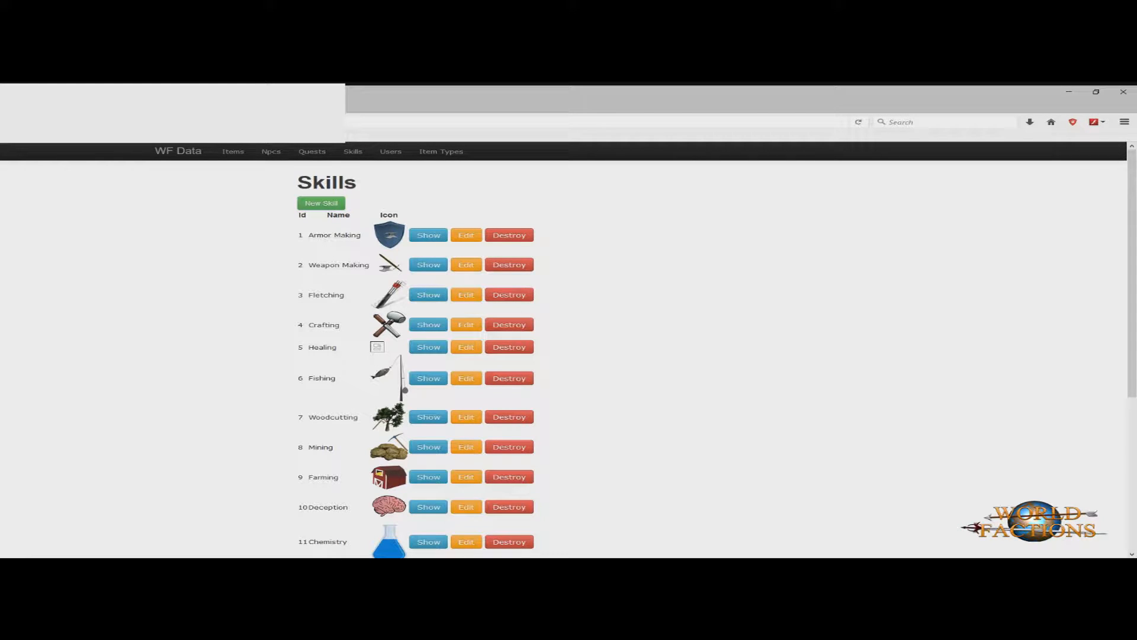
Step: Look through the list of skills and their icons
{"action": "scroll", "coordinate": [648, 427], "scroll_direction": "down", "scroll_amount": 5}
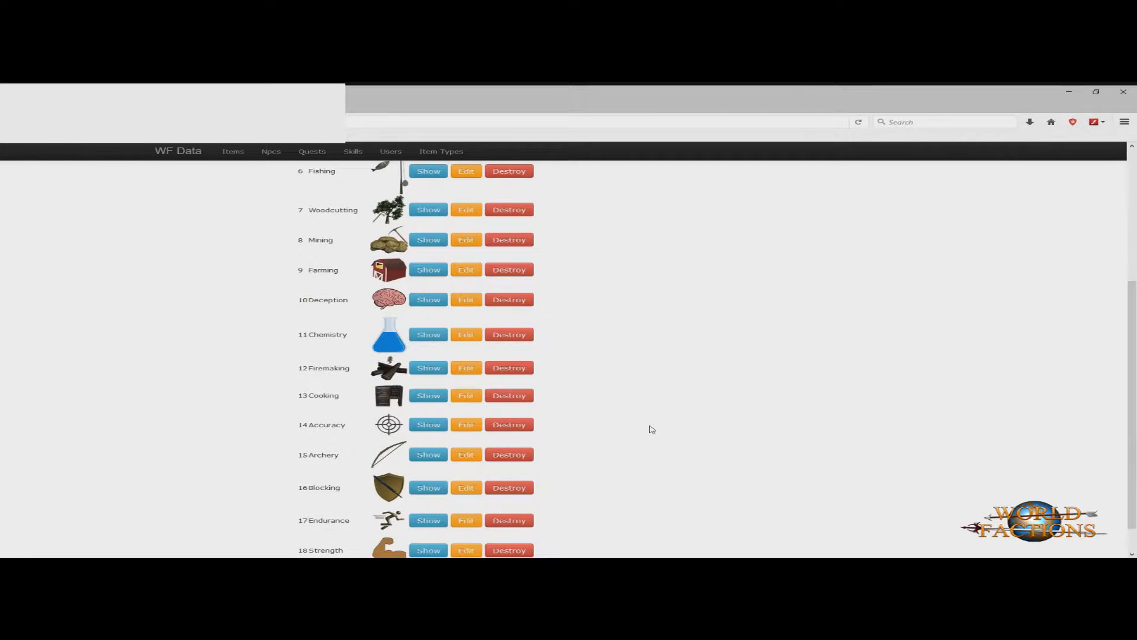
{"action": "scroll", "coordinate": [639, 440], "scroll_direction": "up", "scroll_amount": 5}
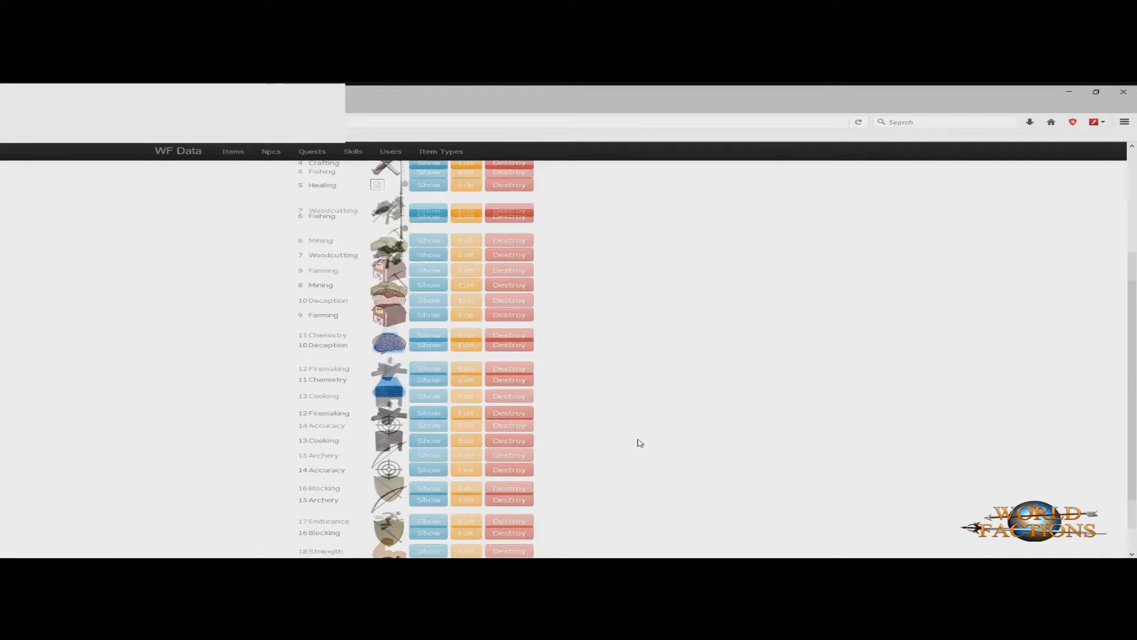
{"action": "scroll", "coordinate": [637, 442], "scroll_direction": "down", "scroll_amount": 1}
{"action": "scroll", "coordinate": [438, 329], "scroll_direction": "up", "scroll_amount": 1}
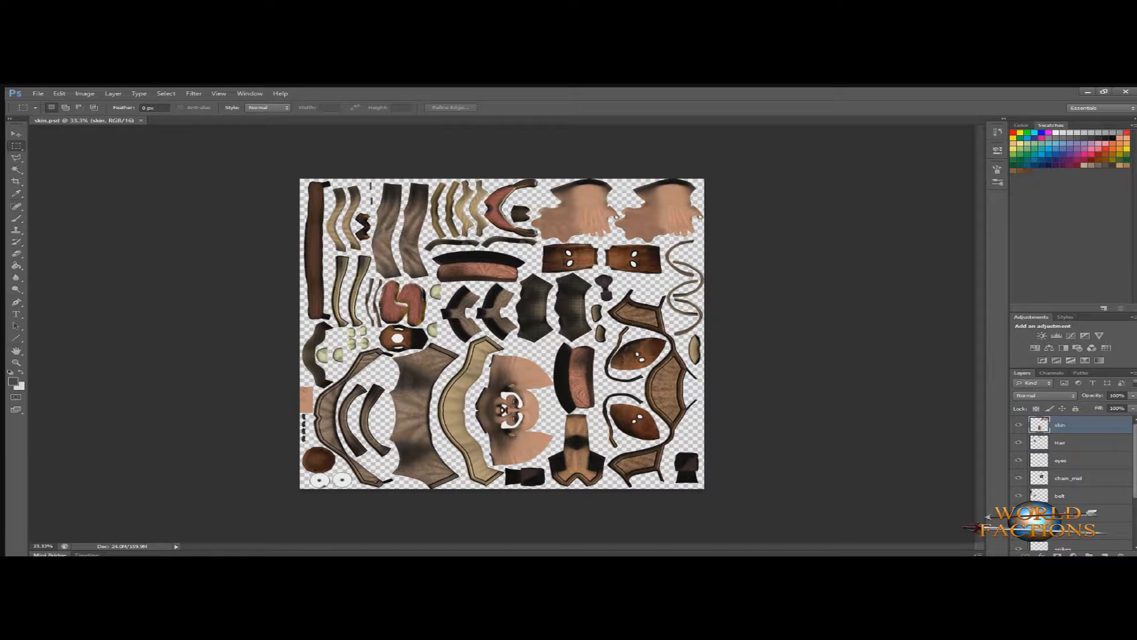
{"action": "left_click", "coordinate": [237, 118]}
{"action": "left_click_drag", "start_coordinate": [704, 267], "coordinate": [667, 266]}
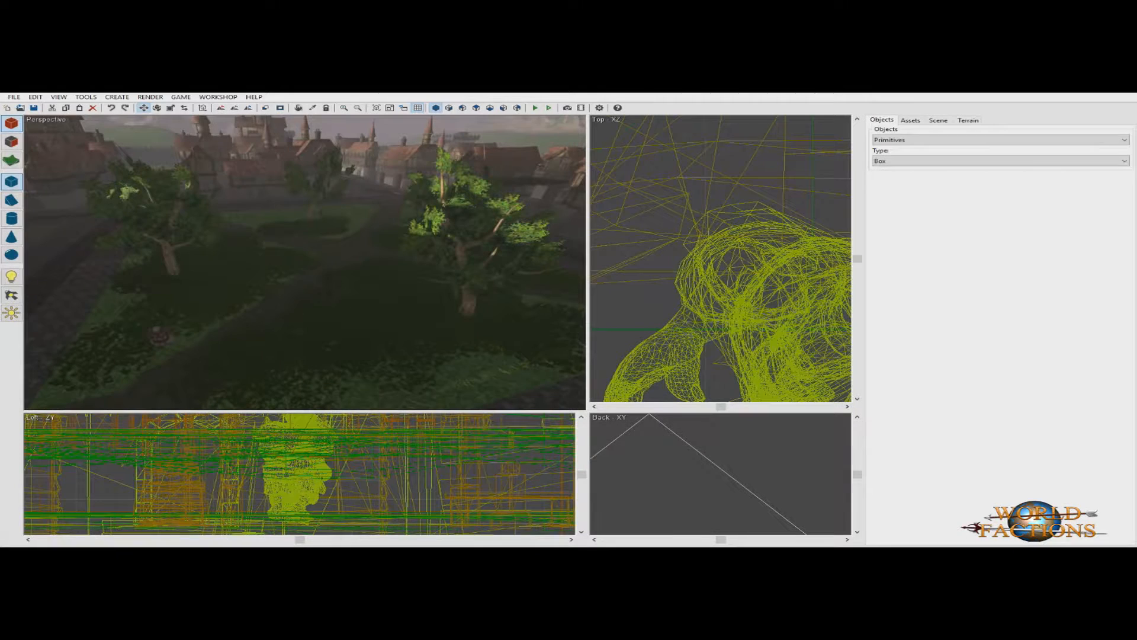
Step: Browse the project assets to the Skins folder under Models, Characters, Dwarf
{"action": "left_click", "coordinate": [911, 120]}
{"action": "left_click", "coordinate": [887, 188]}
{"action": "left_click", "coordinate": [898, 180]}
{"action": "left_click", "coordinate": [909, 205]}
{"action": "left_click", "coordinate": [946, 212]}
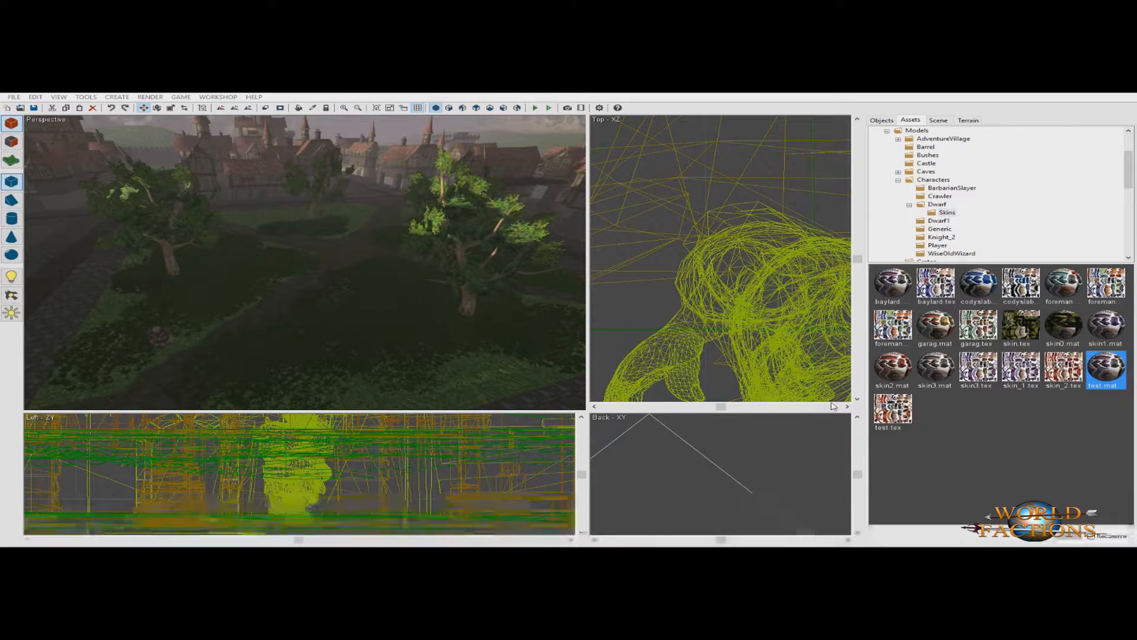
Step: Show the Dwarf folder's assets and open the full dwarf model
{"action": "left_click", "coordinate": [937, 204]}
{"action": "left_click", "coordinate": [1059, 274]}
{"action": "double_click", "coordinate": [1059, 274]}
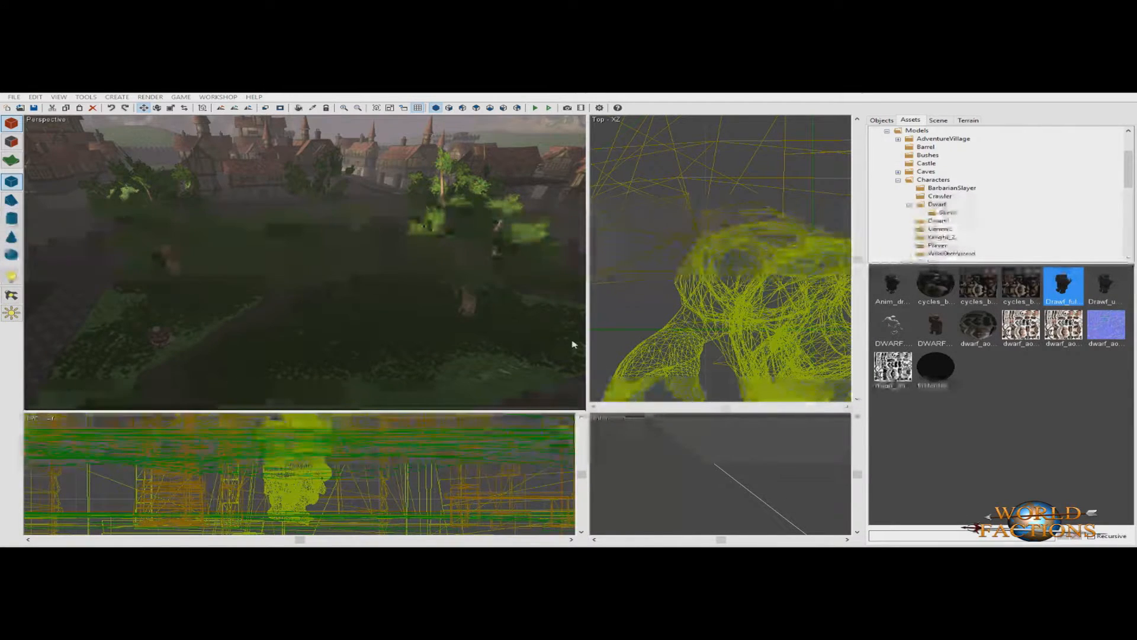
Step: Select the small character standing on the ground in the perspective view and show the scene's object tree
{"action": "left_click_drag", "start_coordinate": [557, 307], "coordinate": [513, 315]}
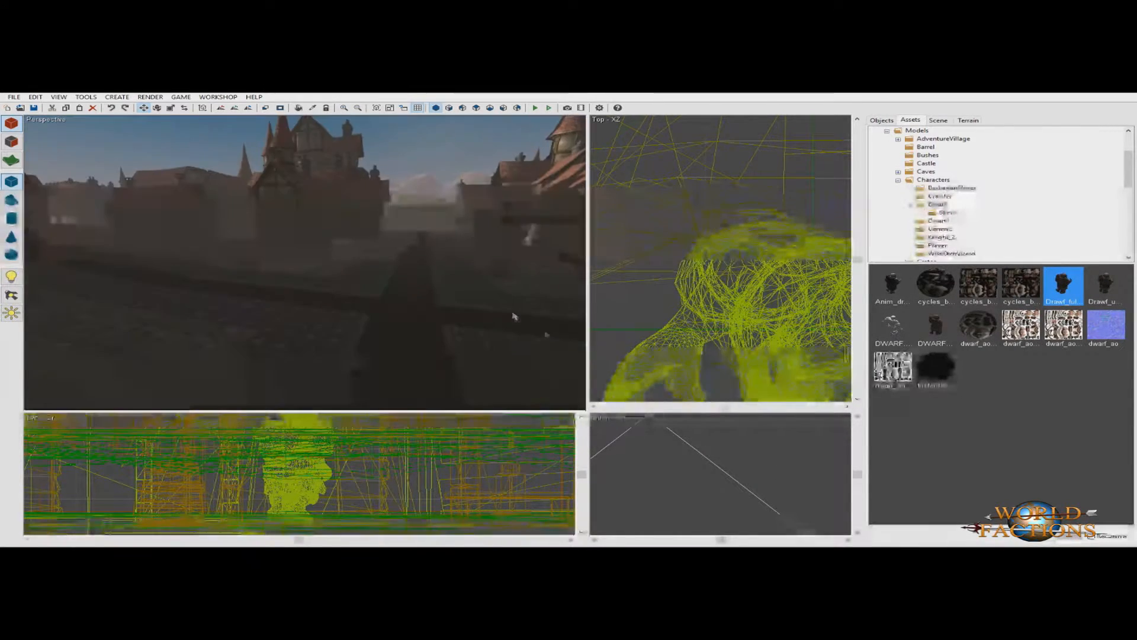
{"action": "left_click", "coordinate": [367, 318]}
{"action": "left_click", "coordinate": [313, 338]}
{"action": "left_click", "coordinate": [939, 120]}
{"action": "left_click", "coordinate": [314, 339]}
Step: Try to attach a script file to the selected character
{"action": "left_click", "coordinate": [986, 367]}
{"action": "left_click", "coordinate": [1123, 379]}
{"action": "double_click", "coordinate": [157, 200]}
{"action": "left_click", "coordinate": [1110, 379]}
{"action": "left_click", "coordinate": [1123, 379]}
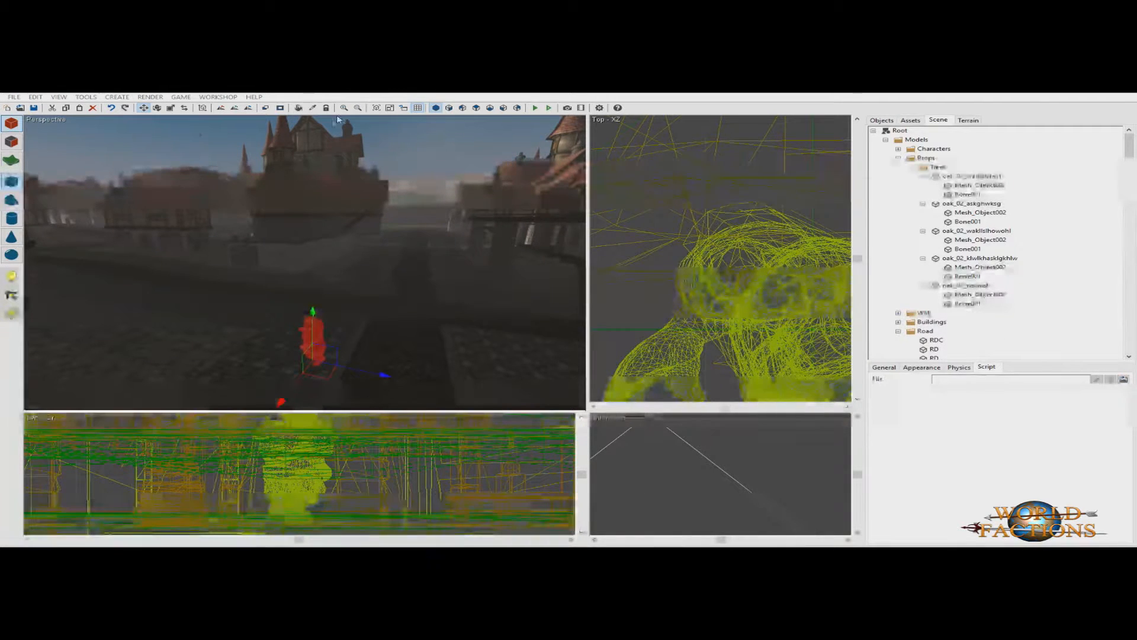
Step: Switch to terrain sculpting over the grassy area and set the brush's outer radius to 6
{"action": "left_click", "coordinate": [172, 311]}
{"action": "left_click", "coordinate": [200, 142]}
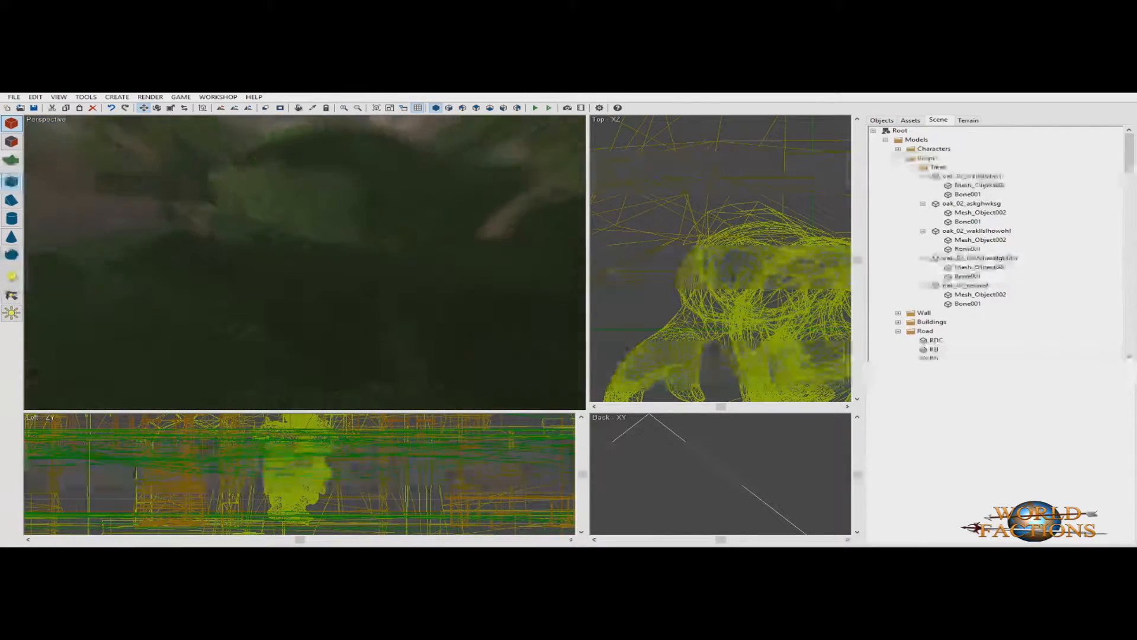
{"action": "left_click", "coordinate": [968, 120]}
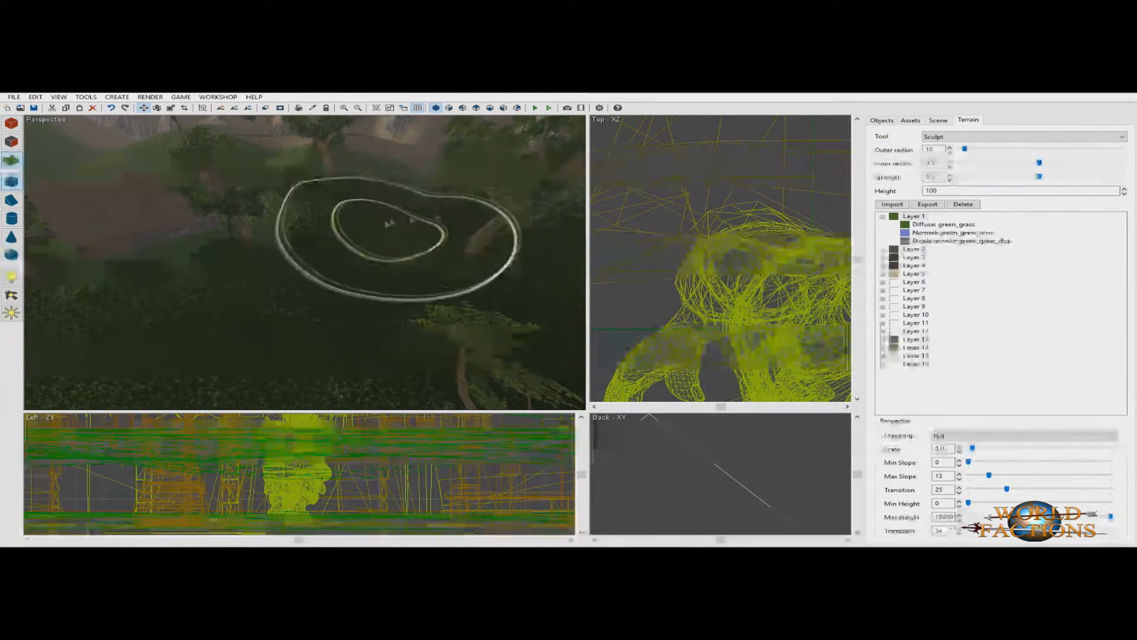
{"action": "key", "text": "w"}
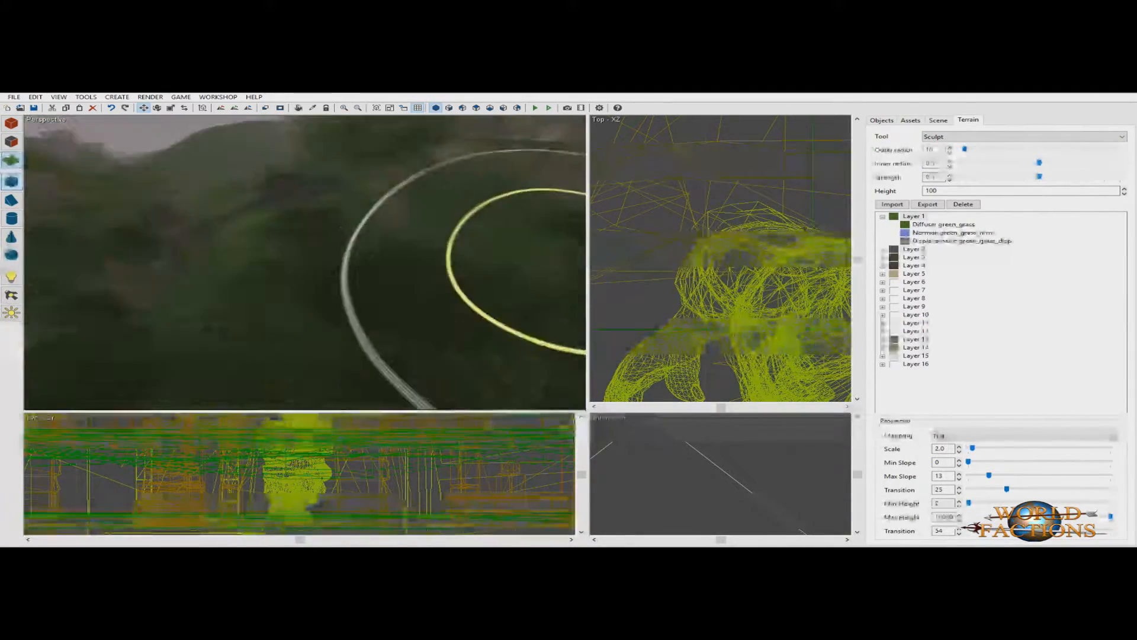
{"action": "left_click", "coordinate": [949, 152]}
{"action": "left_click", "coordinate": [950, 148]}
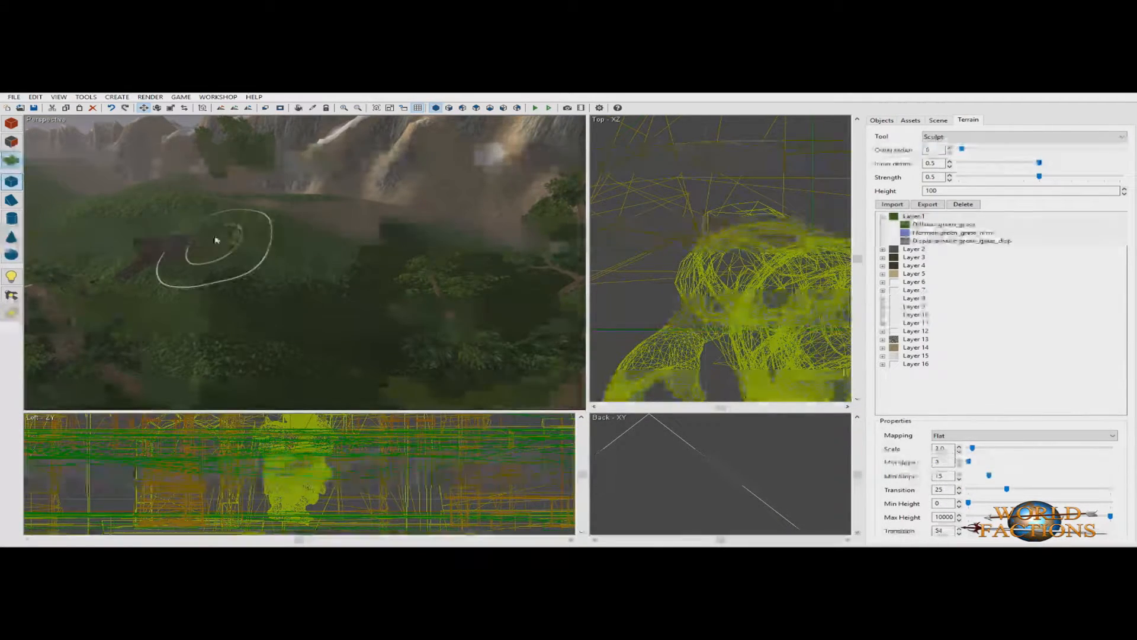
Step: Assign WildGrass_12_seamless_1024 as terrain layer 6's diffuse texture, paint it onto the grassy ground and leave terrain editing
{"action": "key", "text": "w"}
{"action": "key", "text": "w"}
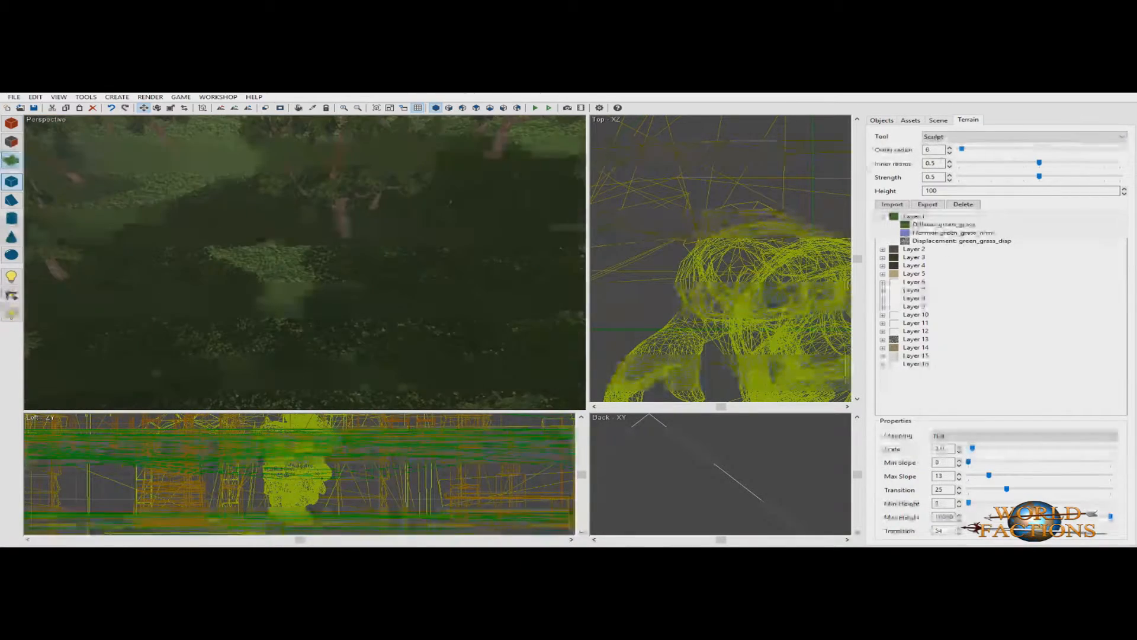
{"action": "left_click", "coordinate": [882, 257]}
{"action": "left_click", "coordinate": [882, 282]}
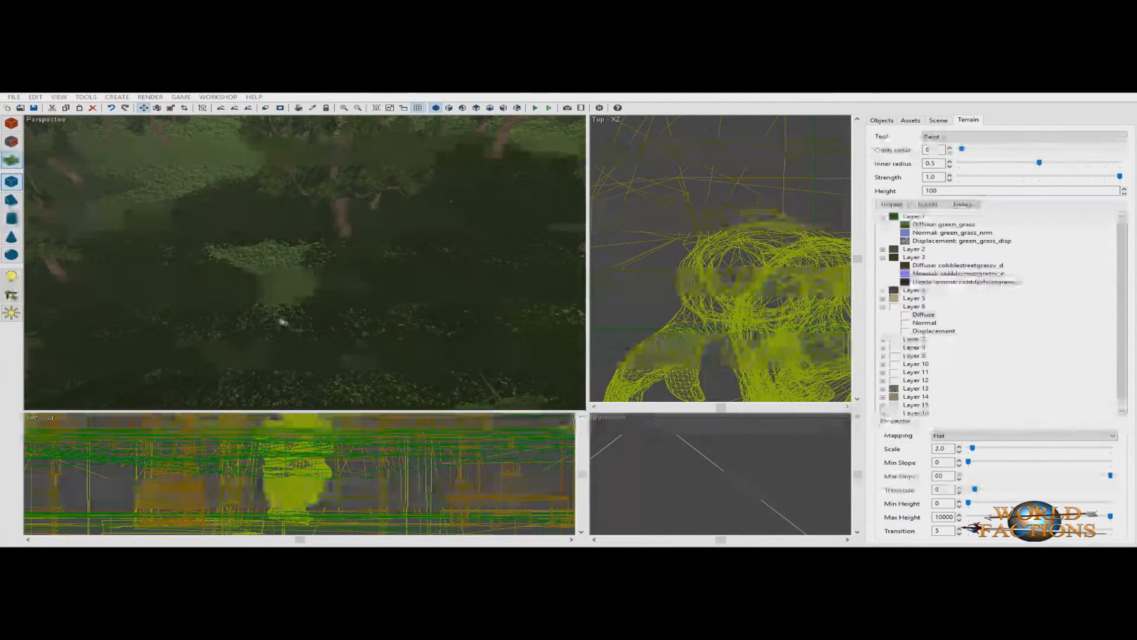
{"action": "left_click", "coordinate": [280, 287]}
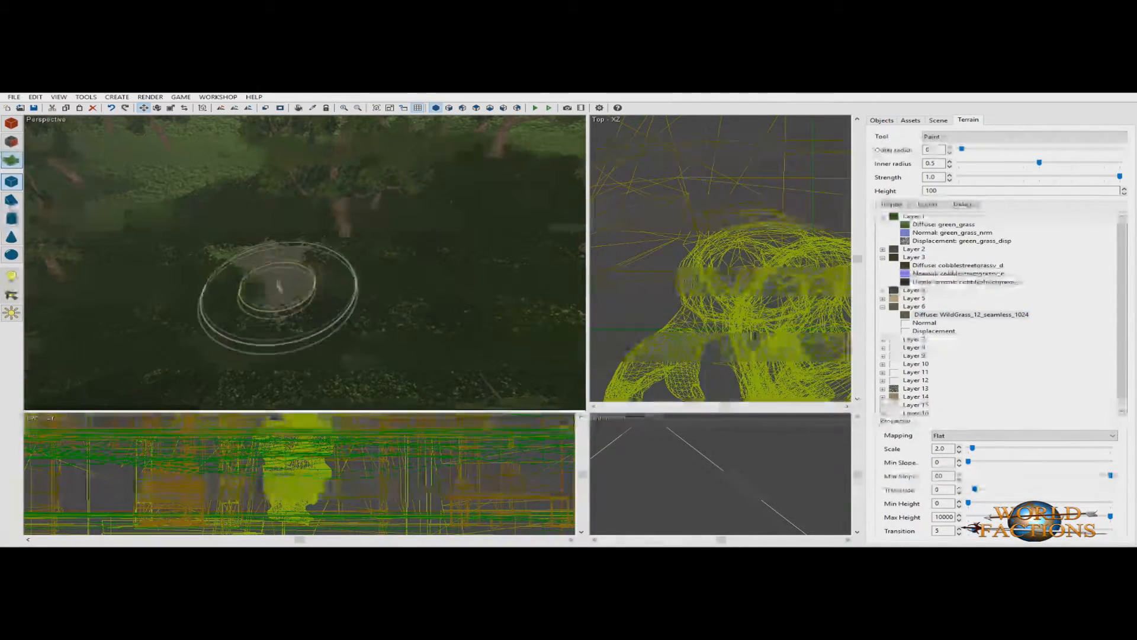
{"action": "mouse_move", "coordinate": [280, 287]}
{"action": "left_mouse_down"}
{"action": "mouse_move", "coordinate": [371, 358]}
{"action": "mouse_move", "coordinate": [113, 160]}
{"action": "mouse_move", "coordinate": [261, 257]}
{"action": "left_mouse_up"}
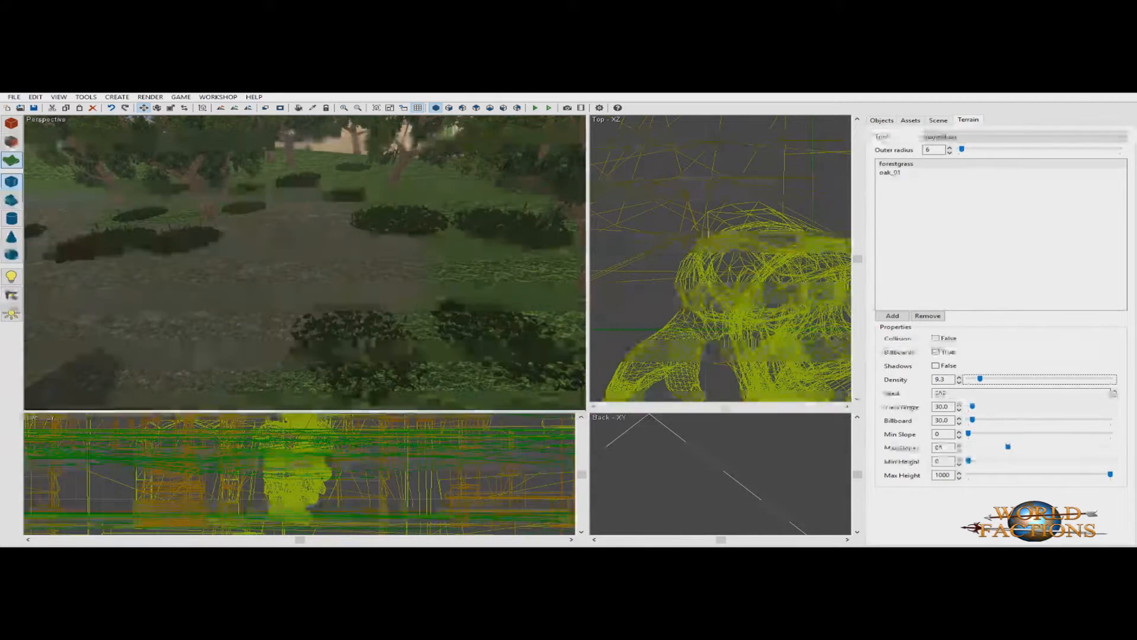
{"action": "left_click", "coordinate": [937, 120]}
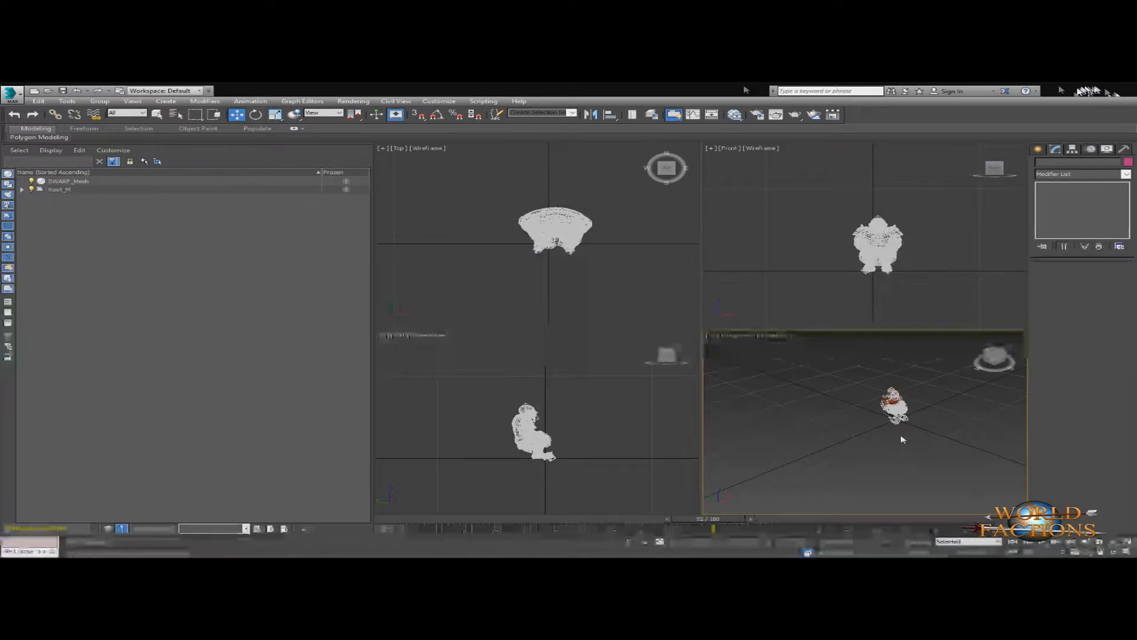
Step: Examine the dwarf from the front in the 3ds Max perspective view and scrub its animation back to the early frames
{"action": "scroll", "coordinate": [880, 437], "scroll_direction": "up", "scroll_amount": 5}
{"action": "left_click_drag", "start_coordinate": [876, 433], "coordinate": [947, 377]}
{"action": "left_click_drag", "start_coordinate": [913, 434], "coordinate": [870, 437]}
{"action": "left_click_drag", "start_coordinate": [992, 356], "coordinate": [951, 359]}
{"action": "scroll", "coordinate": [912, 378], "scroll_direction": "down", "scroll_amount": 3}
{"action": "scroll", "coordinate": [910, 378], "scroll_direction": "up", "scroll_amount": 6}
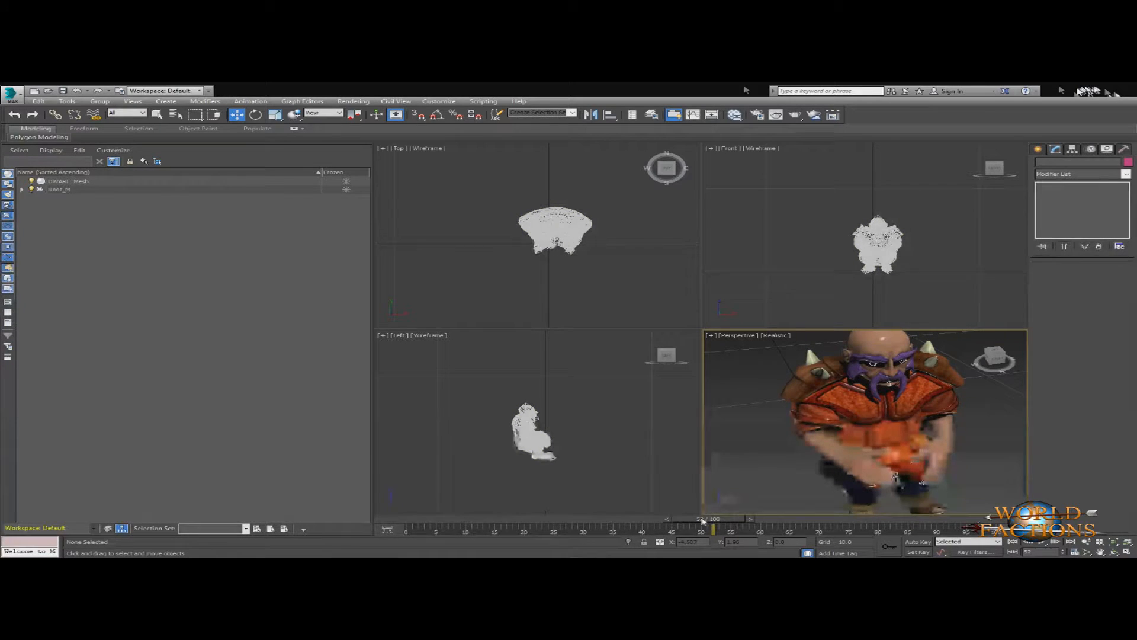
{"action": "left_click_drag", "start_coordinate": [710, 520], "coordinate": [436, 517]}
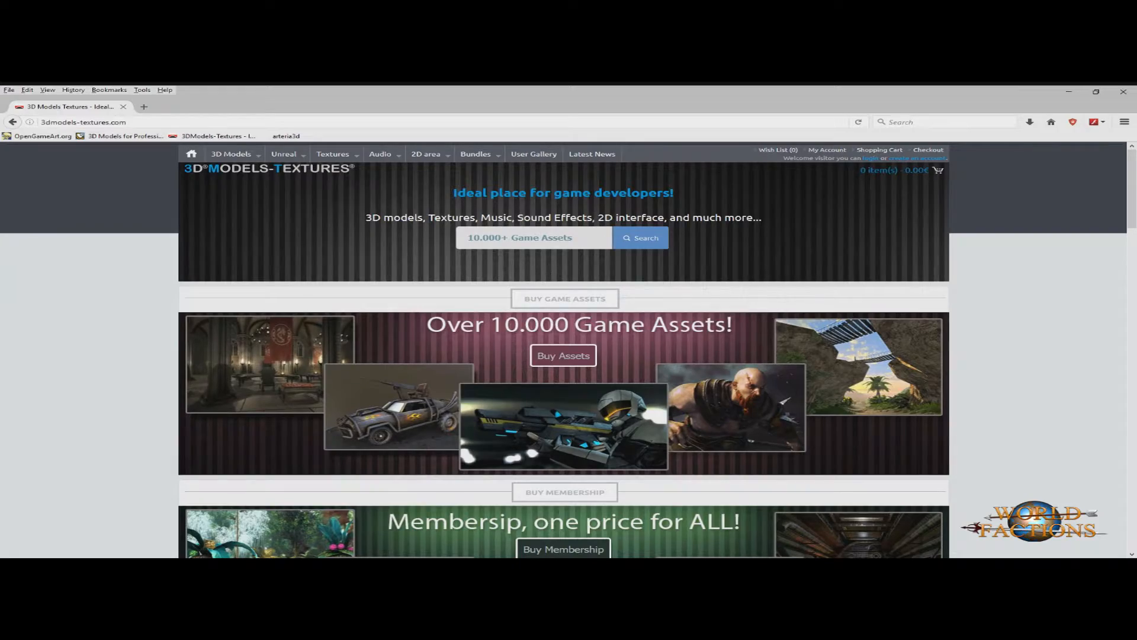
Step: Look through the game asset offers on the 3dmodels-textures.com home page
{"action": "scroll", "coordinate": [994, 359], "scroll_direction": "down", "scroll_amount": 10}
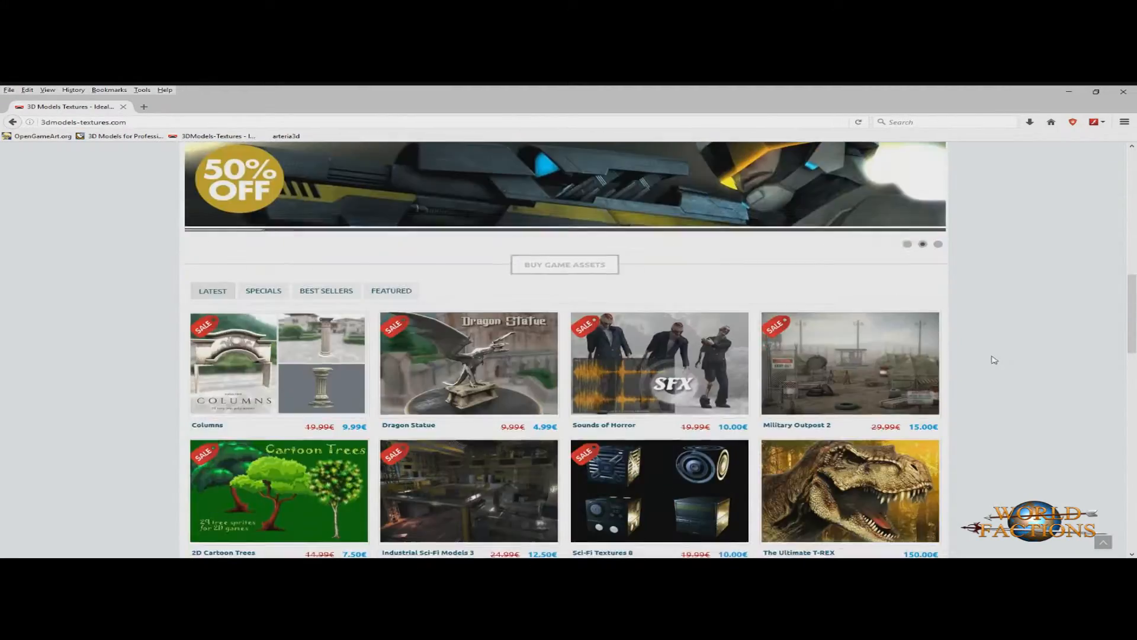
{"action": "scroll", "coordinate": [994, 359], "scroll_direction": "down", "scroll_amount": 10}
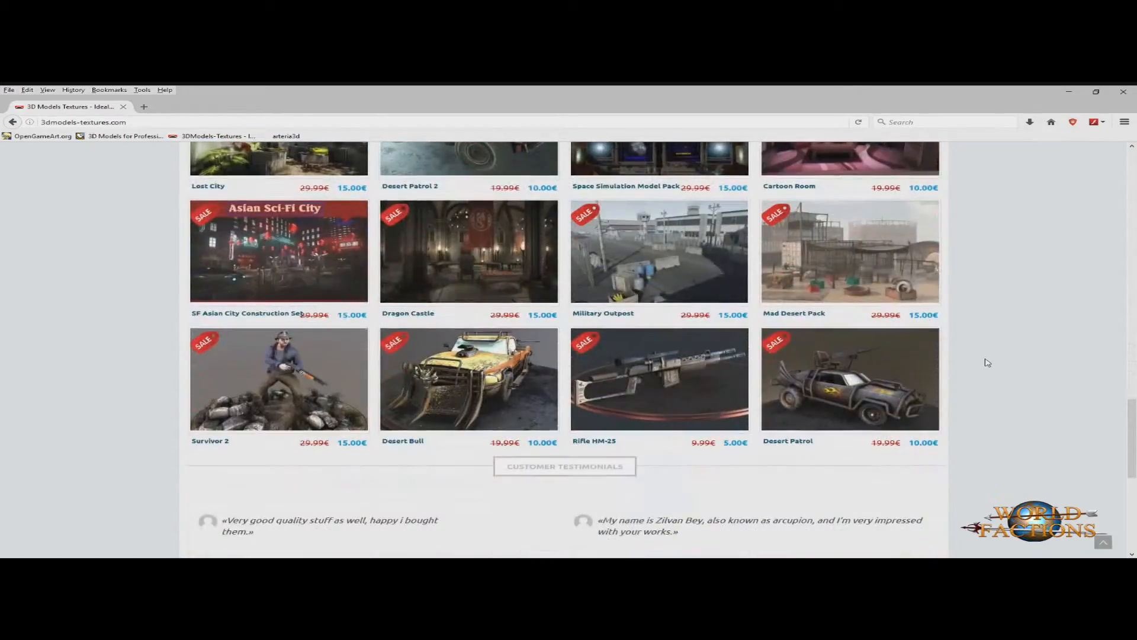
{"action": "scroll", "coordinate": [988, 362], "scroll_direction": "down", "scroll_amount": 3}
{"action": "scroll", "coordinate": [574, 370], "scroll_direction": "up", "scroll_amount": 15}
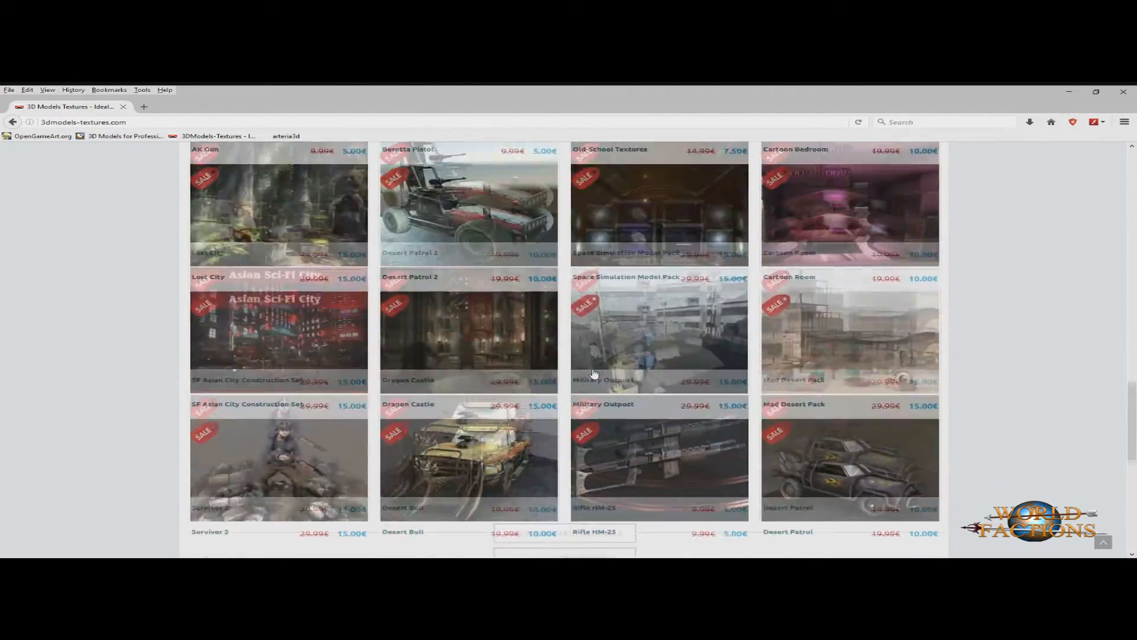
{"action": "scroll", "coordinate": [377, 285], "scroll_direction": "up", "scroll_amount": 5}
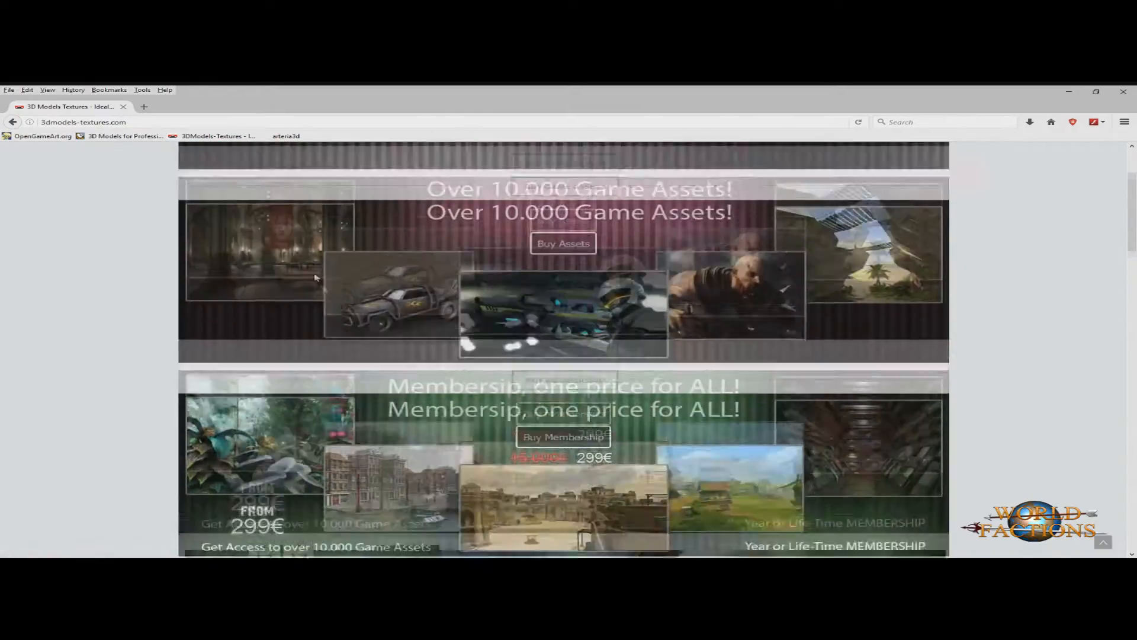
Step: Browse the store's Modern 3D models and open the arteria3d store
{"action": "left_click", "coordinate": [563, 253]}
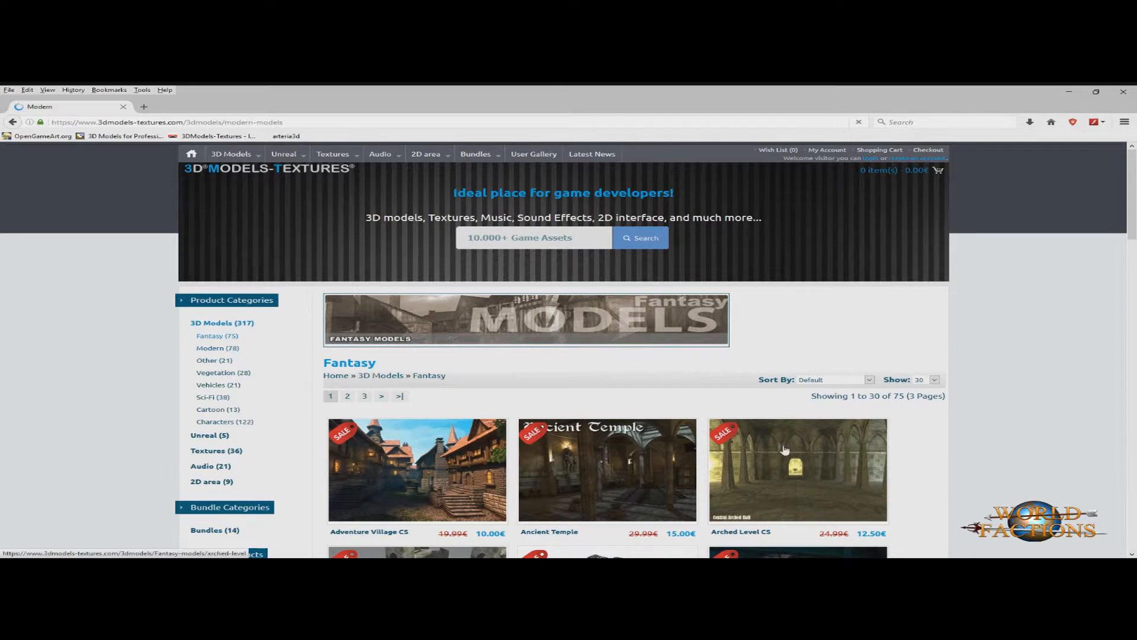
{"action": "scroll", "coordinate": [260, 206], "scroll_direction": "down", "scroll_amount": 5}
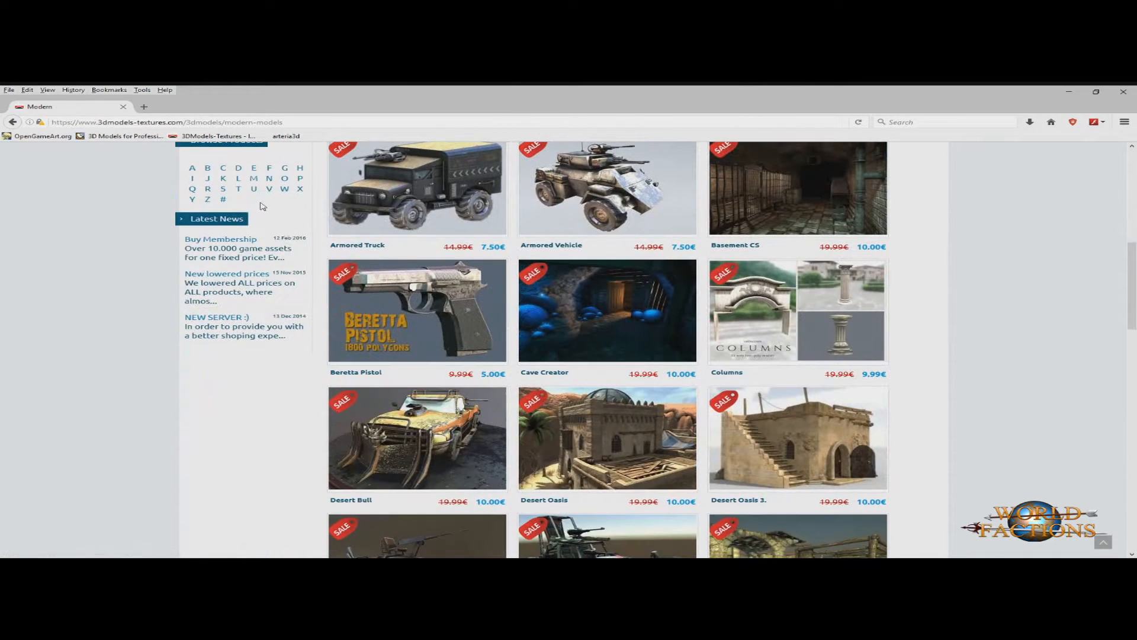
{"action": "left_click", "coordinate": [278, 139]}
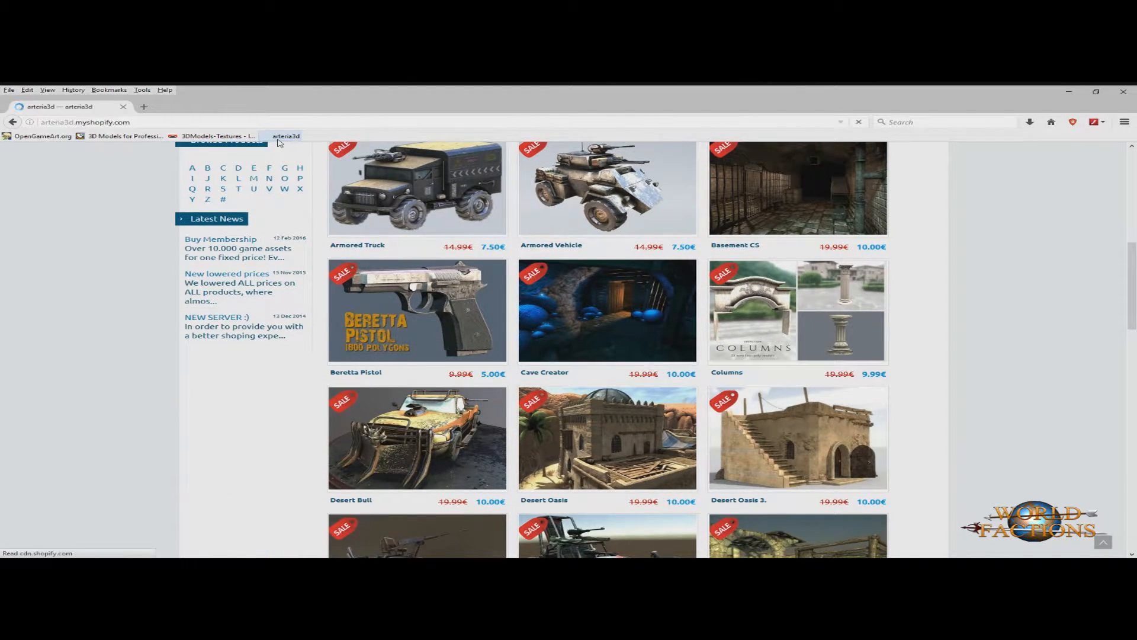
Step: Browse arteria3d's Modern environment packs through to the end of the collection
{"action": "scroll", "coordinate": [444, 306], "scroll_direction": "down", "scroll_amount": 2}
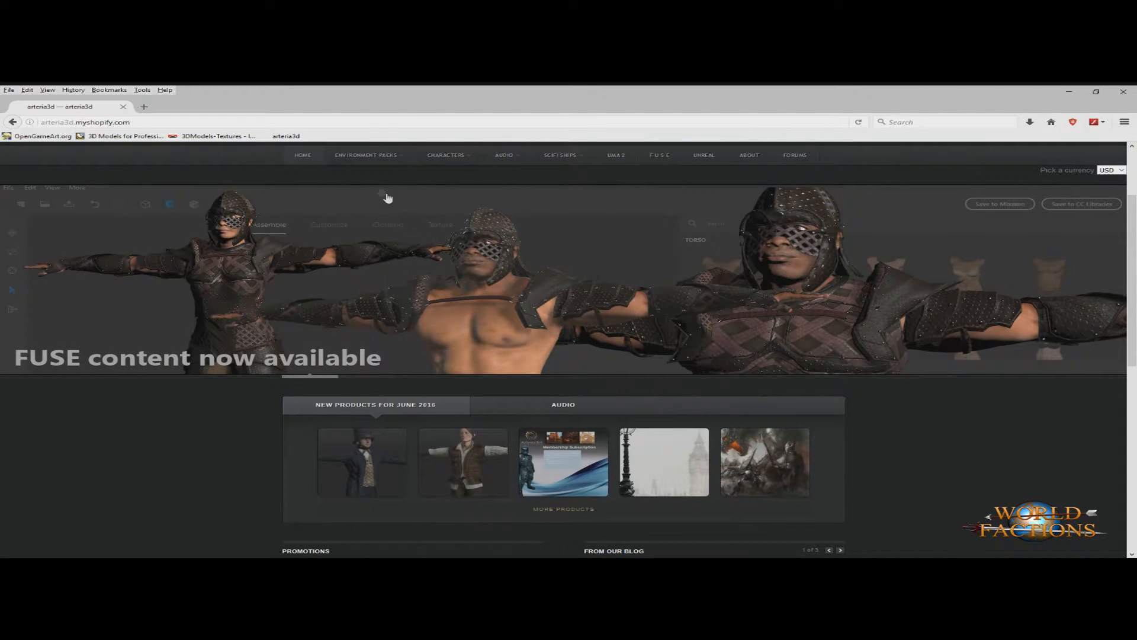
{"action": "mouse_move", "coordinate": [372, 155]}
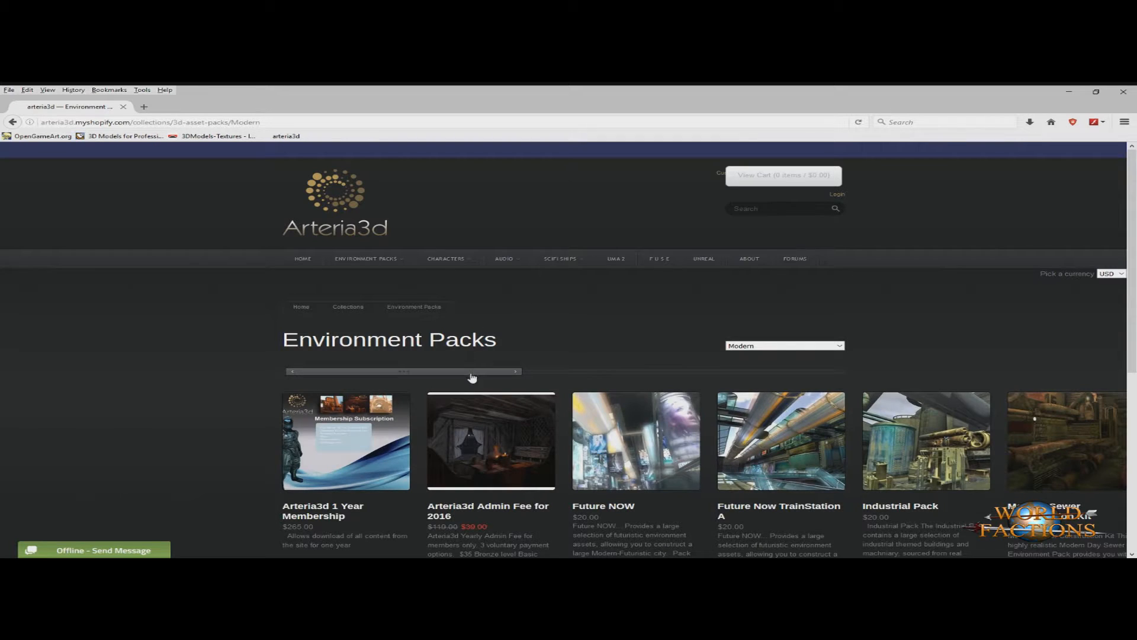
{"action": "left_click_drag", "start_coordinate": [468, 372], "coordinate": [787, 372]}
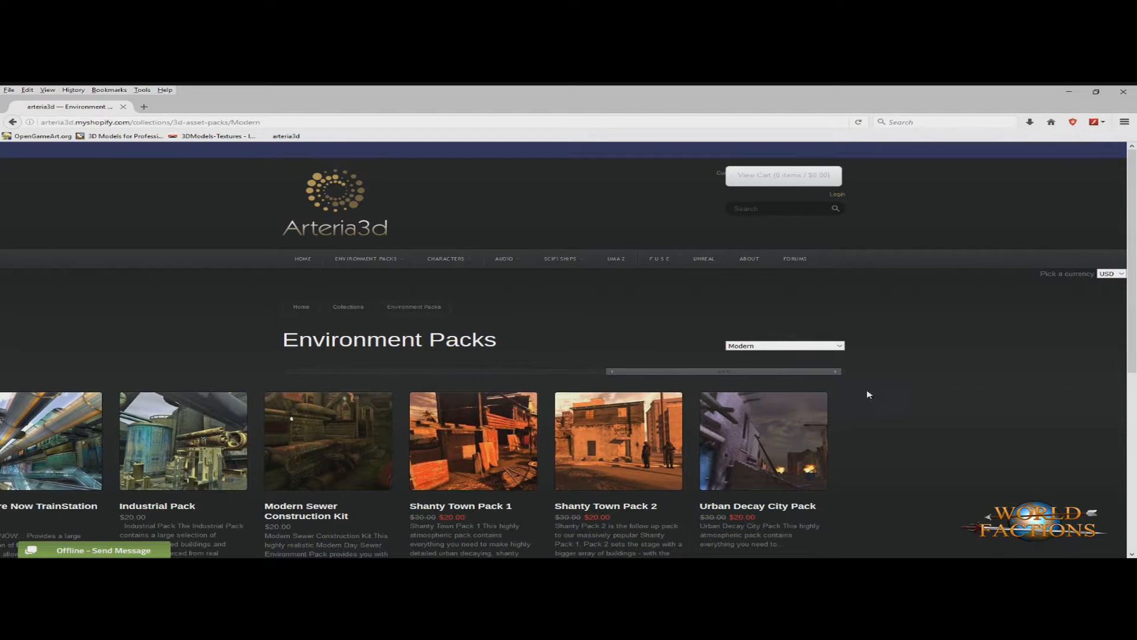
Step: Open arteria3d's SciFi characters collection and look through its products
{"action": "mouse_move", "coordinate": [465, 257]}
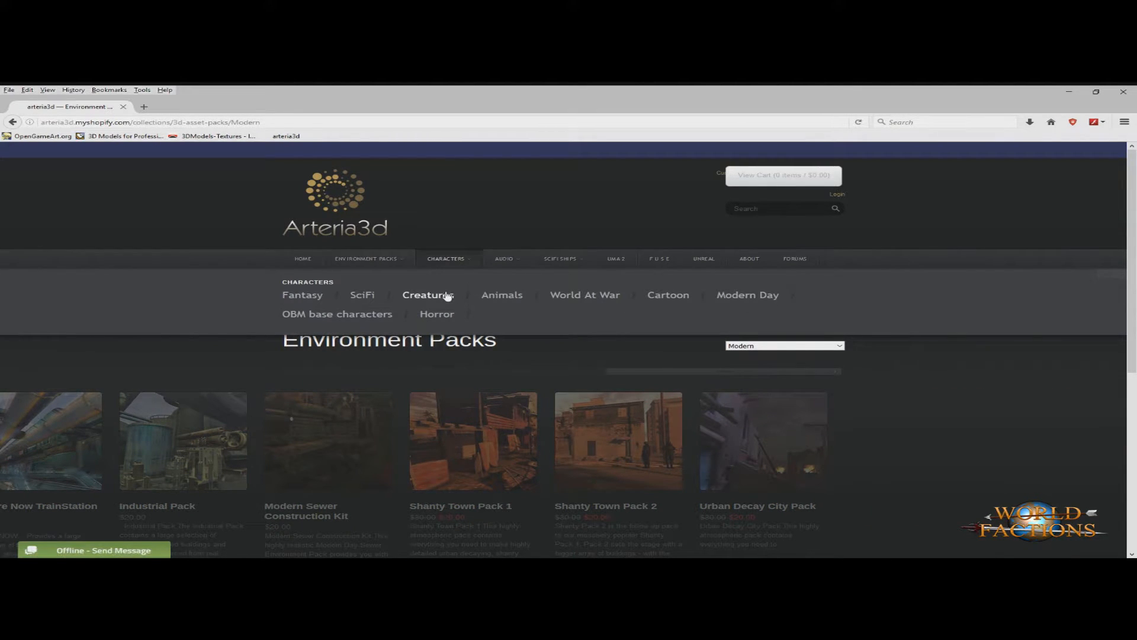
{"action": "left_click", "coordinate": [363, 295]}
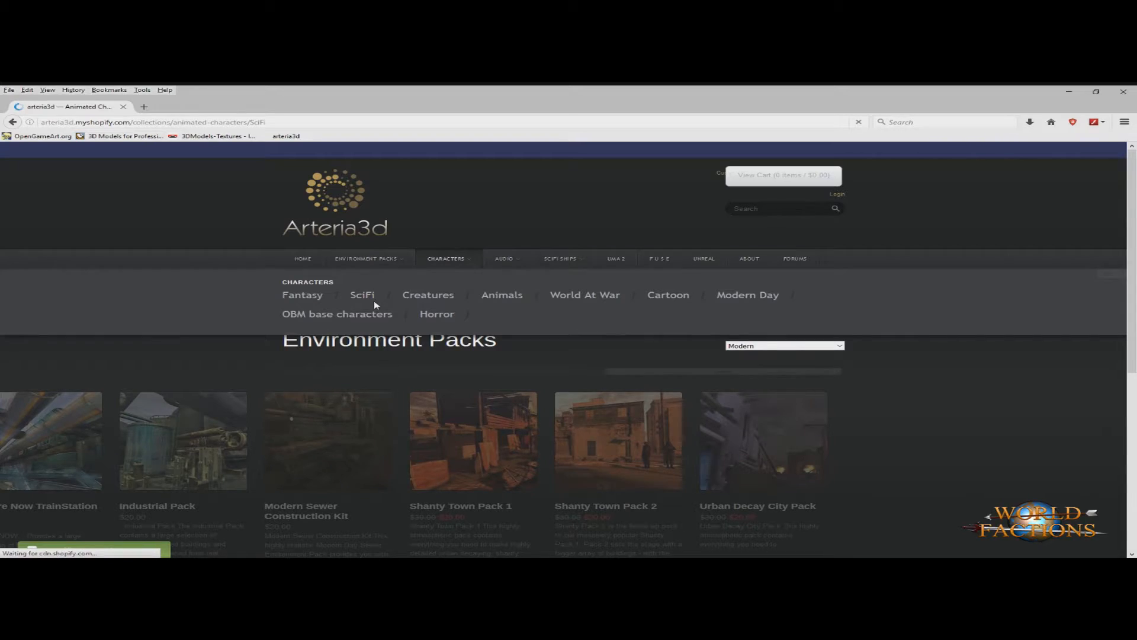
{"action": "scroll", "coordinate": [478, 343], "scroll_direction": "down", "scroll_amount": 3}
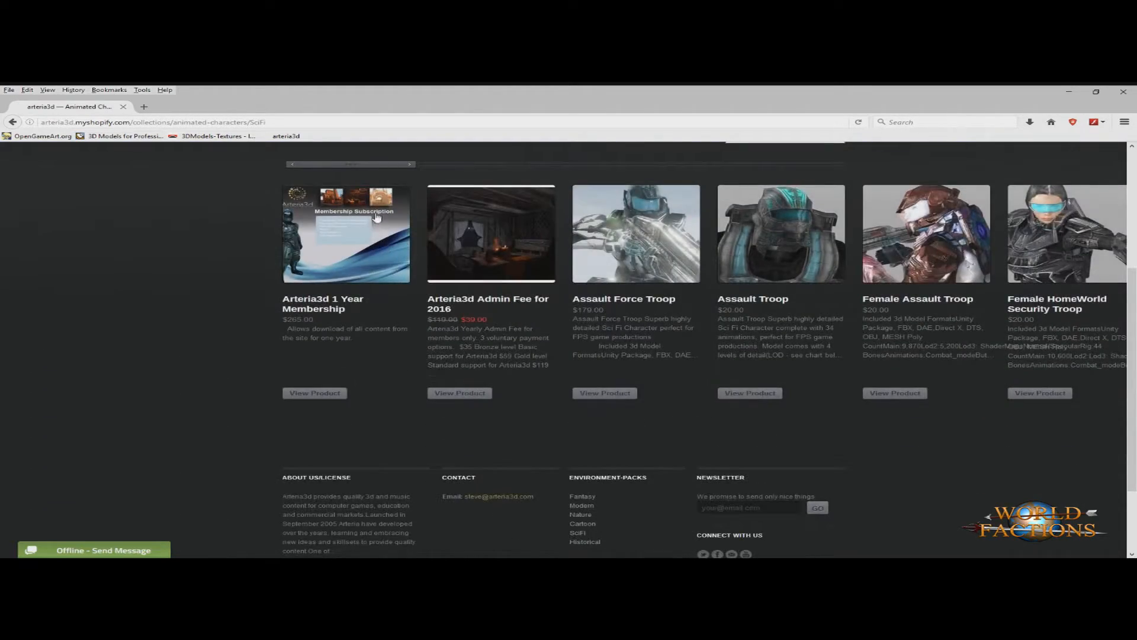
{"action": "scroll", "coordinate": [378, 219], "scroll_direction": "up", "scroll_amount": 2}
{"action": "left_click_drag", "start_coordinate": [380, 217], "coordinate": [676, 226]}
Step: Open the 3D Art category on OpenGameArt.org and search it for "building"
{"action": "left_click", "coordinate": [43, 137]}
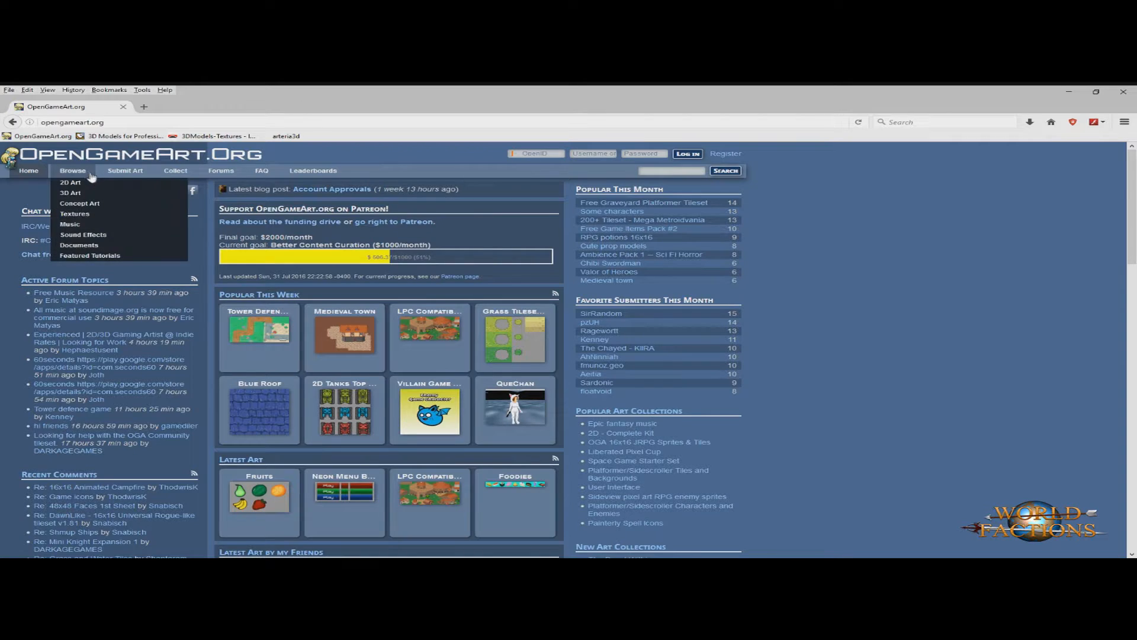
{"action": "left_click", "coordinate": [79, 173]}
{"action": "left_click", "coordinate": [75, 192]}
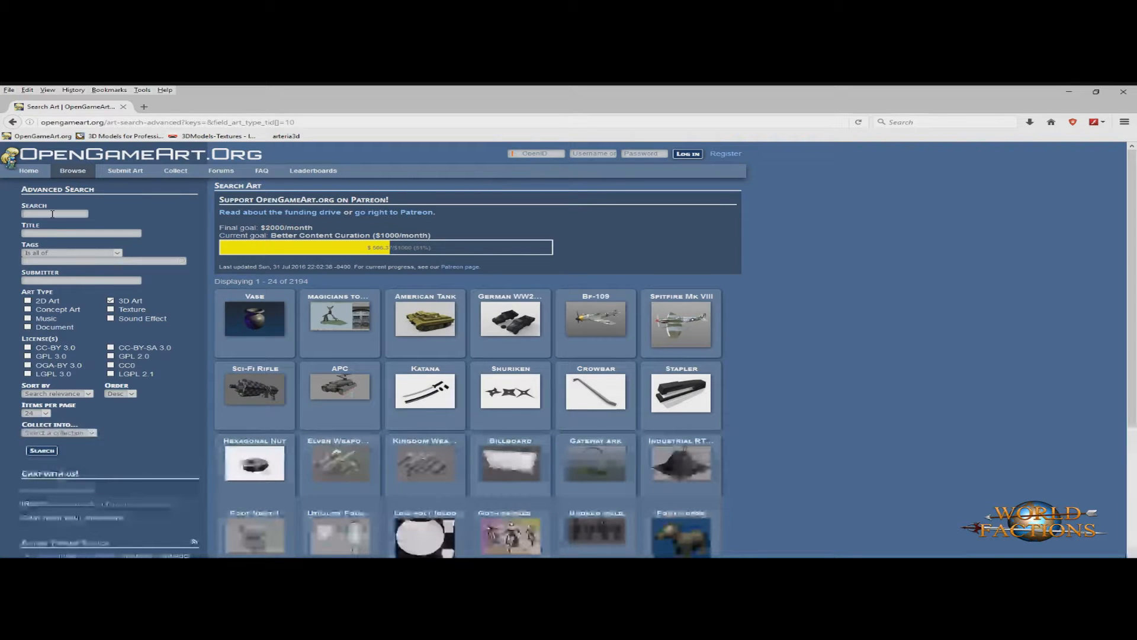
{"action": "type", "text": "buildin"}
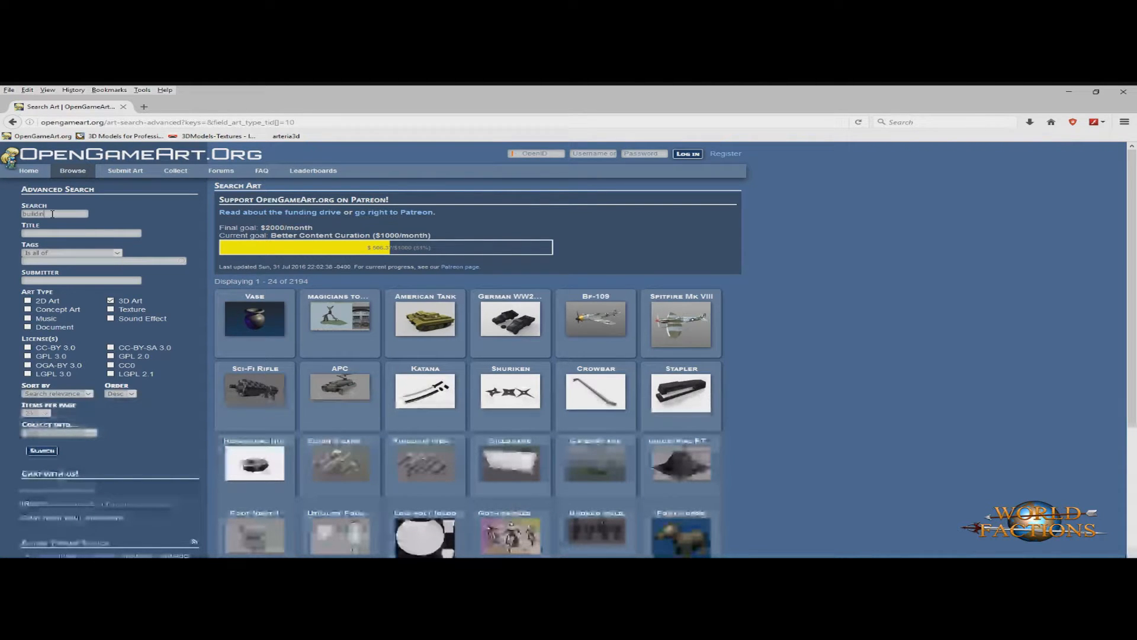
{"action": "type", "text": "g"}
{"action": "key", "text": "Return"}
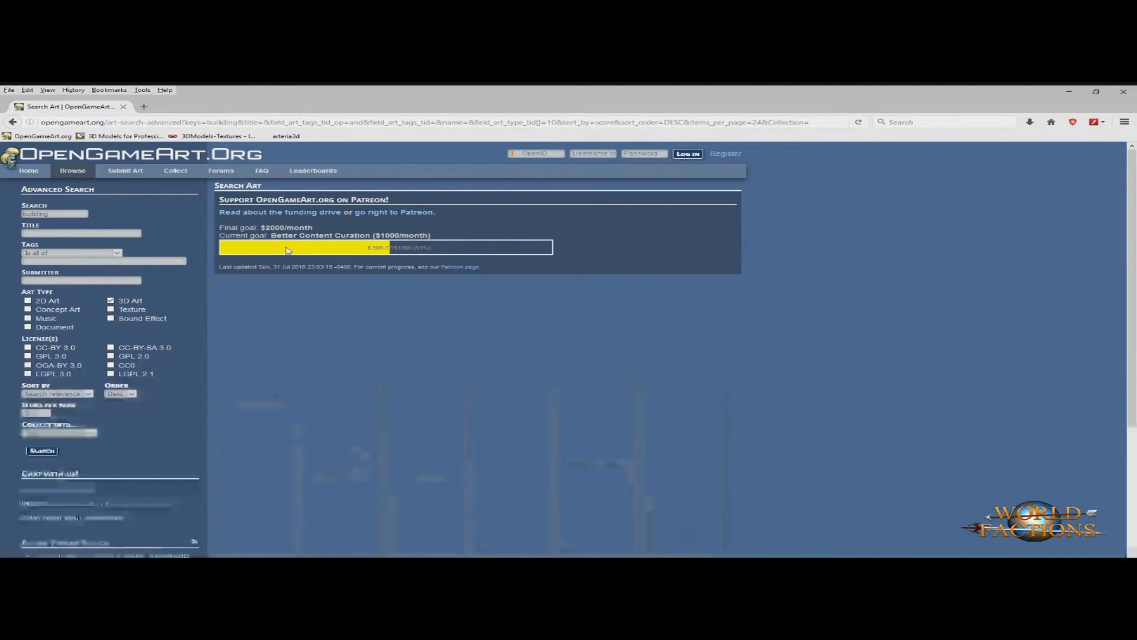
Step: Search OpenGameArt.org's 3D art for "house" and look through the models
{"action": "left_click_drag", "start_coordinate": [65, 214], "coordinate": [21, 214]}
{"action": "type", "text": "house"}
{"action": "key", "text": "Return"}
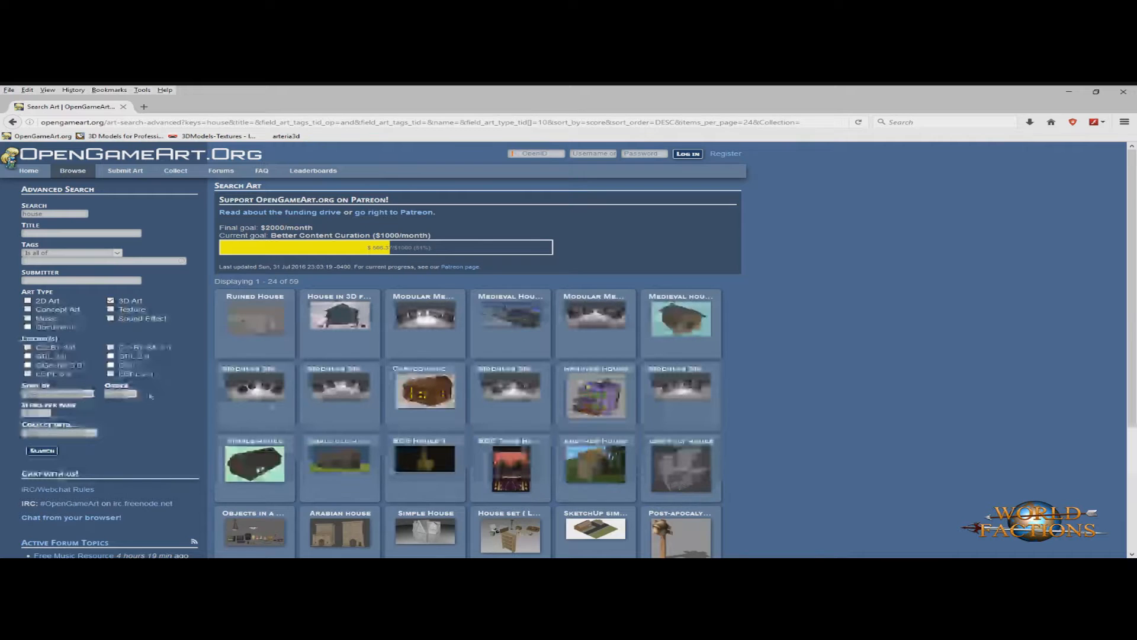
{"action": "scroll", "coordinate": [640, 324], "scroll_direction": "down", "scroll_amount": 3}
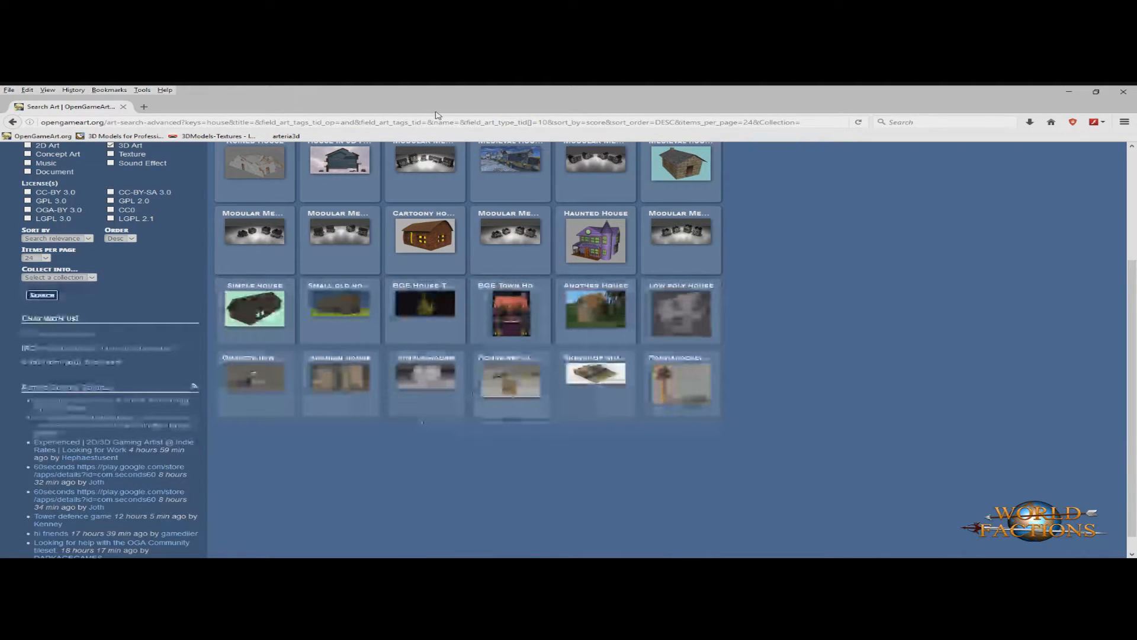
Step: Open the TurboSquid store, search it for "dinosuar" and skim the results
{"action": "left_click", "coordinate": [153, 137]}
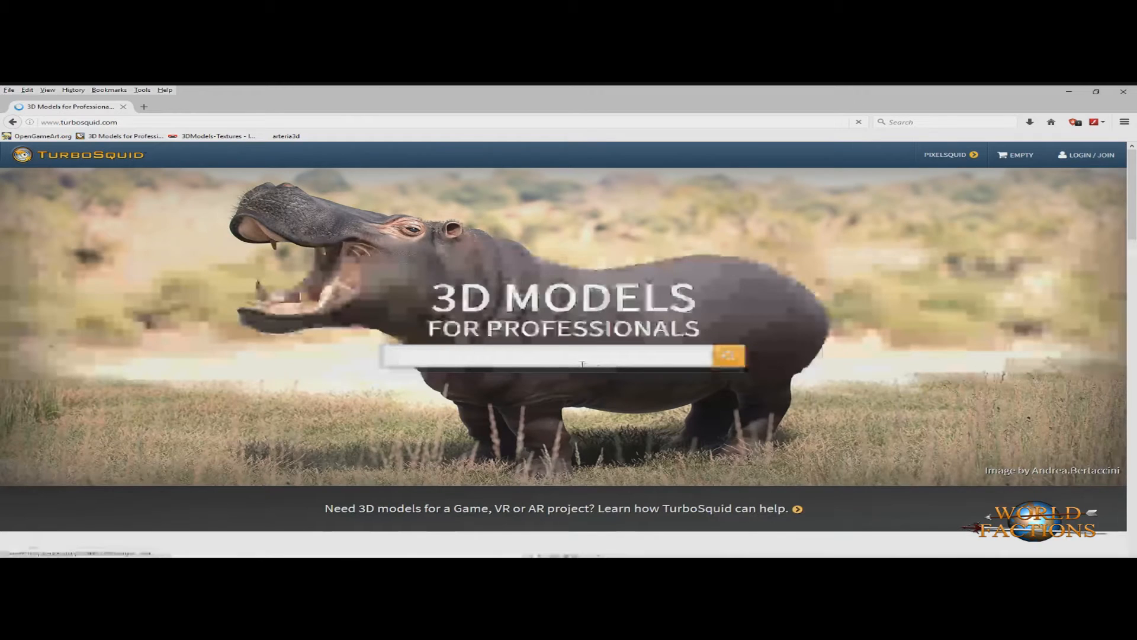
{"action": "left_click", "coordinate": [582, 364]}
{"action": "type", "text": "dino"}
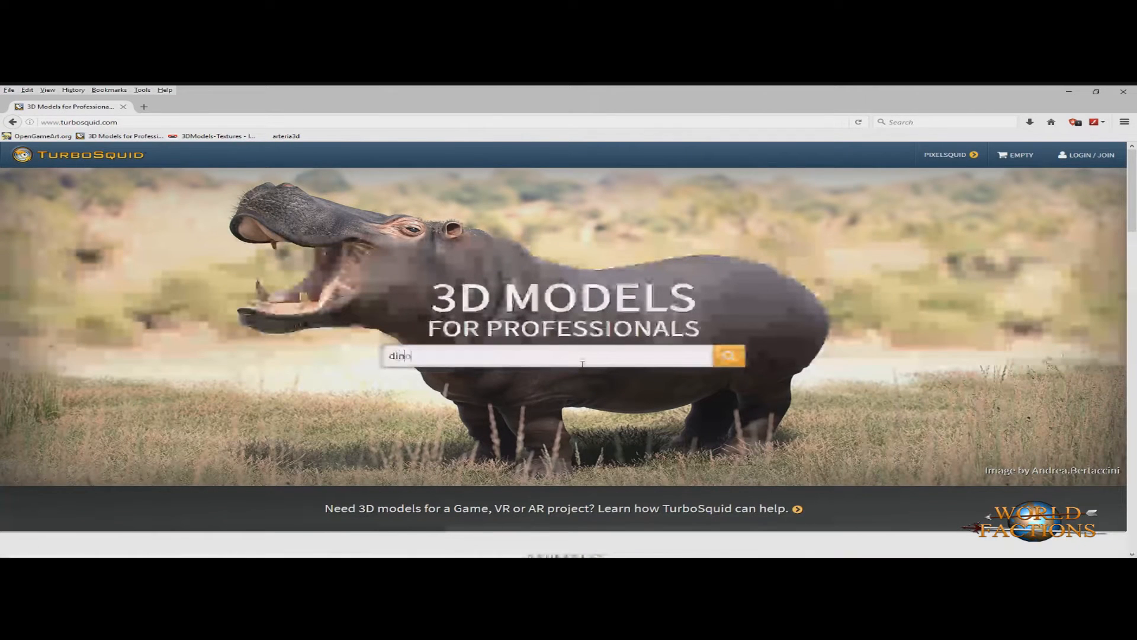
{"action": "type", "text": "suar"}
{"action": "key", "text": "Return"}
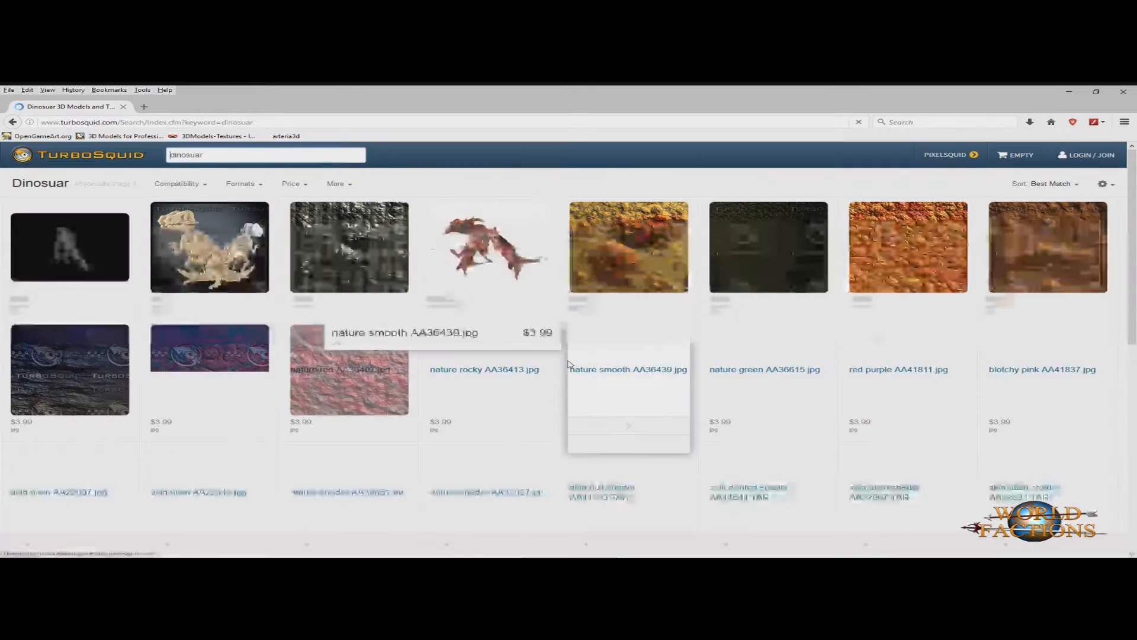
{"action": "scroll", "coordinate": [452, 330], "scroll_direction": "down", "scroll_amount": 3}
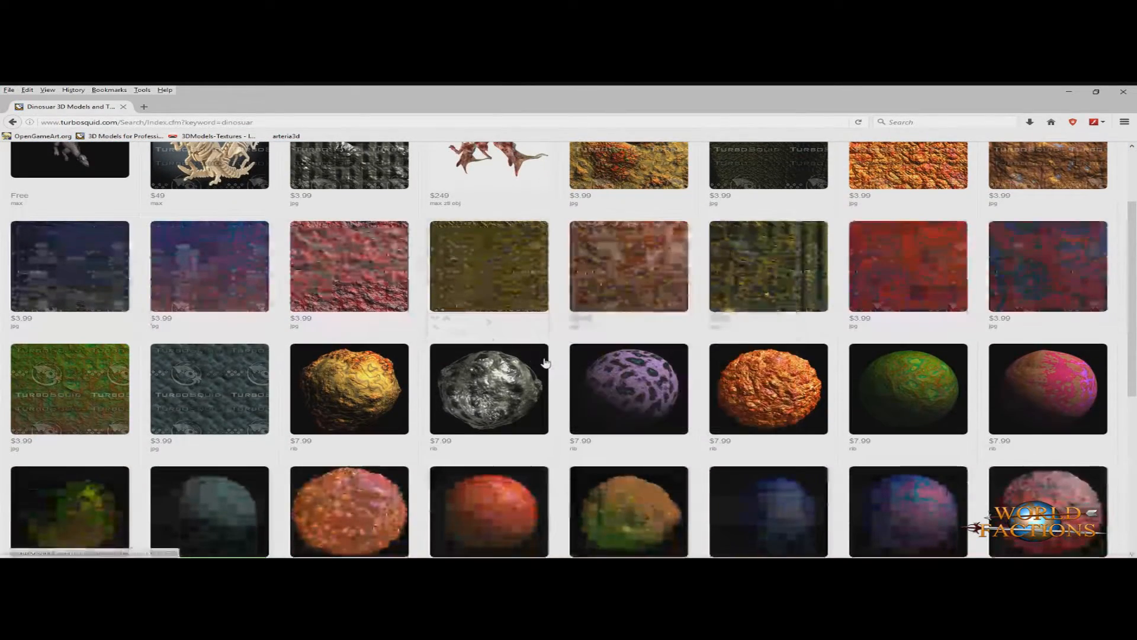
{"action": "mouse_move", "coordinate": [546, 363]}
{"action": "scroll", "coordinate": [232, 170], "scroll_direction": "up", "scroll_amount": 3}
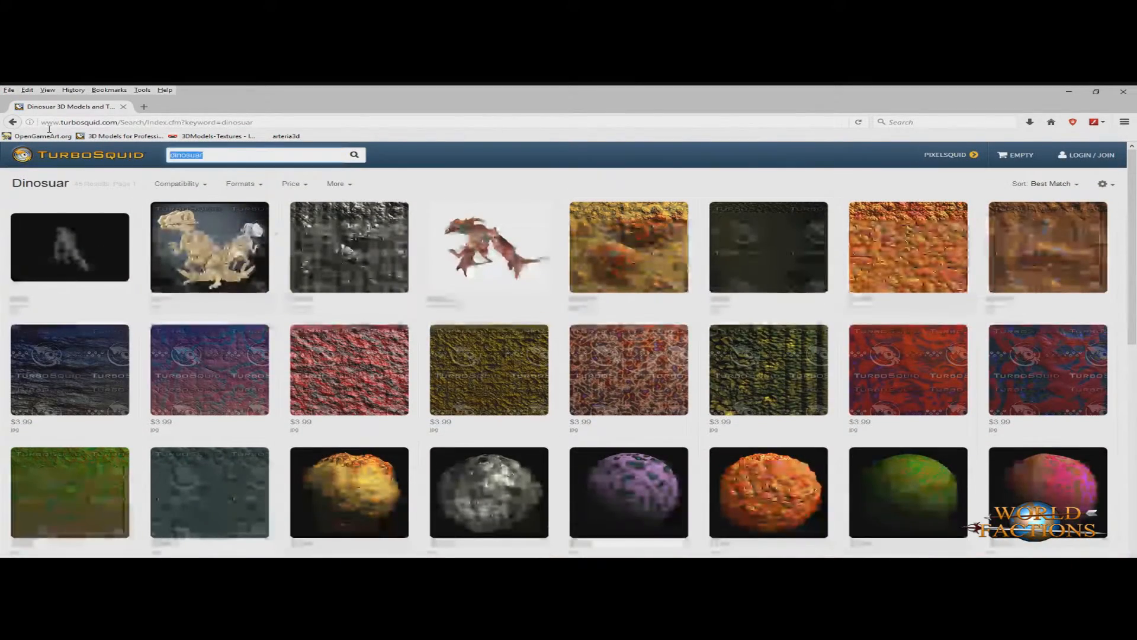
Step: Correct the TurboSquid search term to "dinosaur" and rerun the search
{"action": "type", "text": "os"}
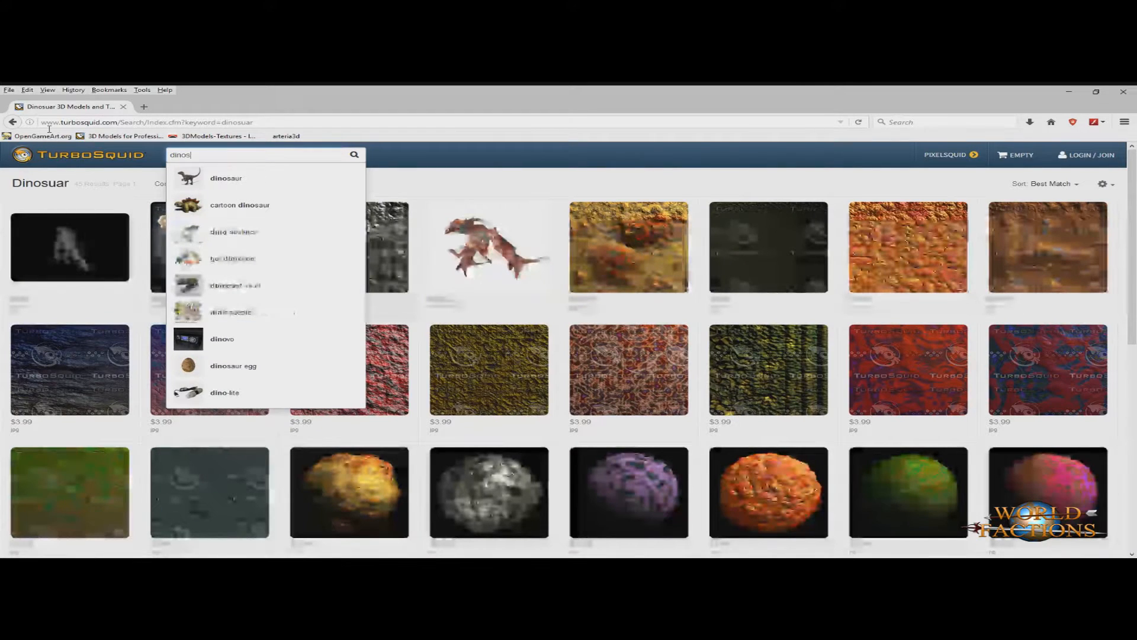
{"action": "type", "text": "aur"}
{"action": "key", "text": "Return"}
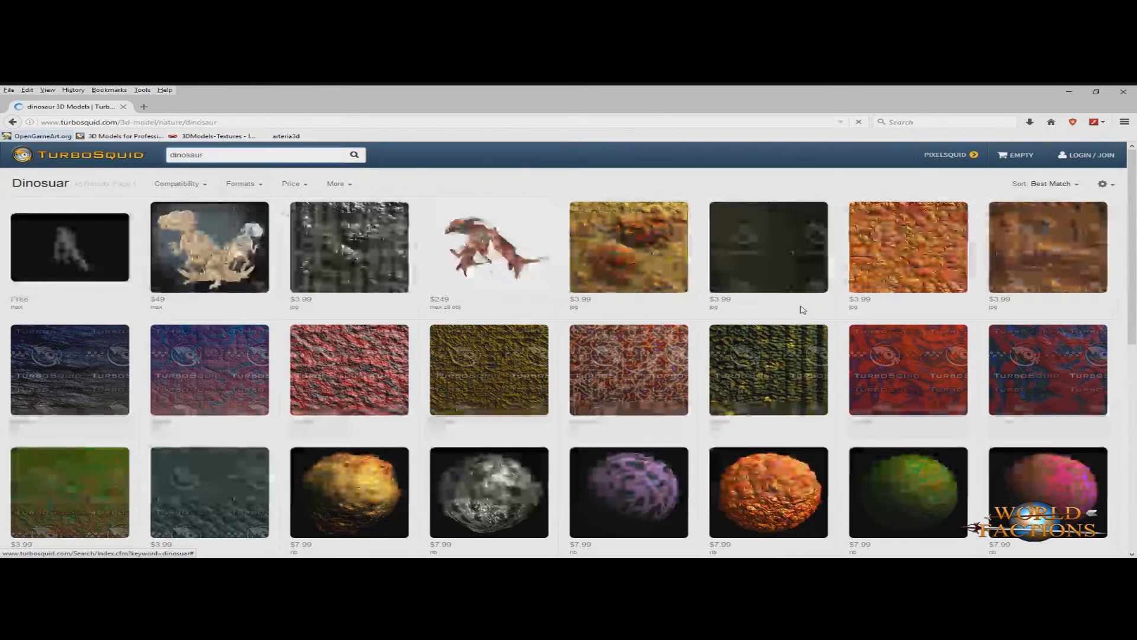
Step: Look through the dinosaur 3D models, list the available file format filters and remove the Dinosaur search tag
{"action": "scroll", "coordinate": [796, 321], "scroll_direction": "down", "scroll_amount": 7}
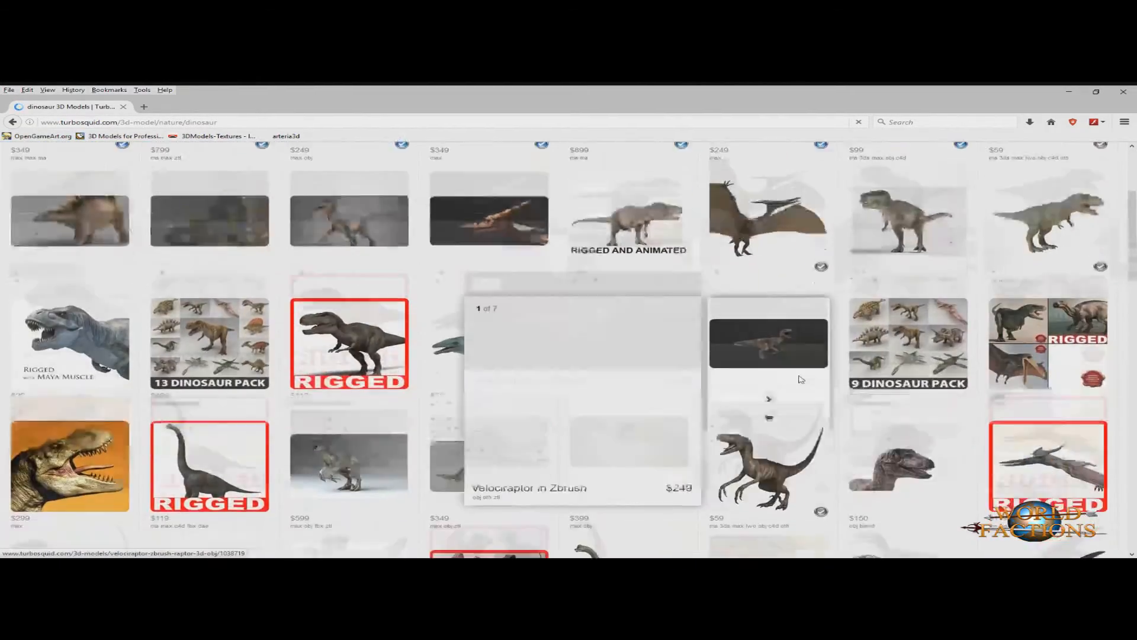
{"action": "scroll", "coordinate": [798, 379], "scroll_direction": "down", "scroll_amount": 3}
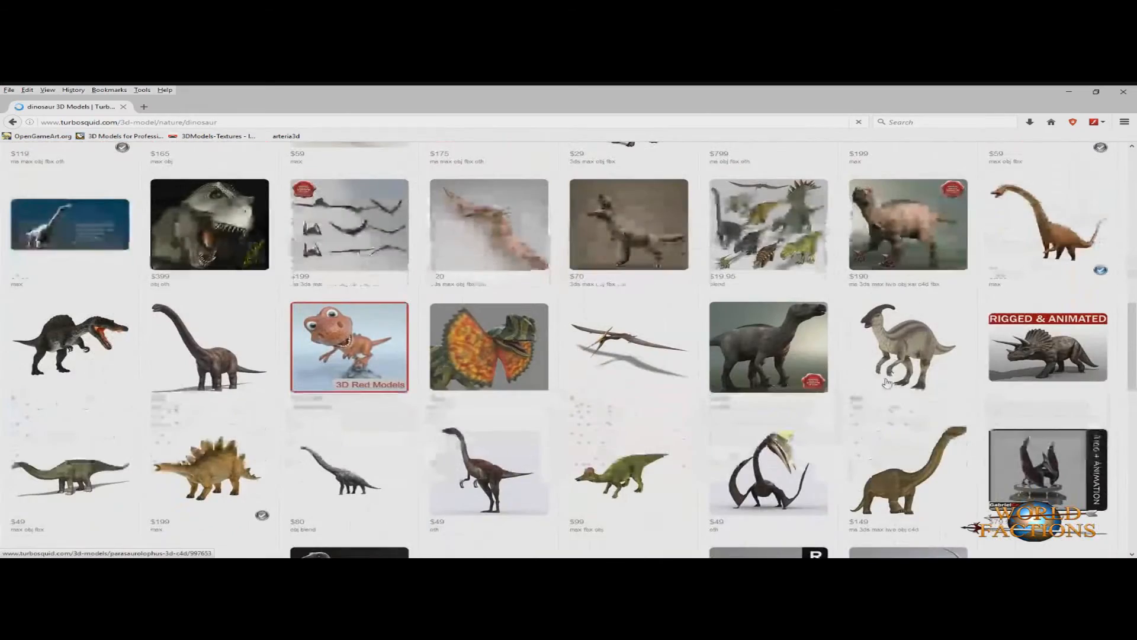
{"action": "scroll", "coordinate": [286, 285], "scroll_direction": "up", "scroll_amount": 8}
{"action": "scroll", "coordinate": [286, 285], "scroll_direction": "up", "scroll_amount": 5}
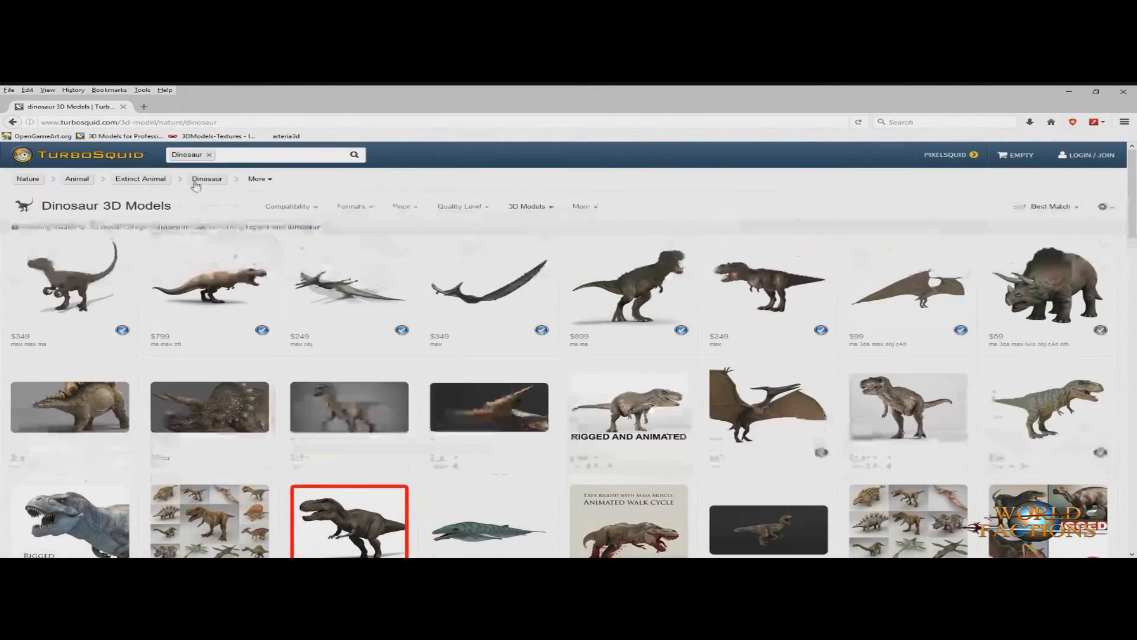
{"action": "left_click", "coordinate": [365, 208]}
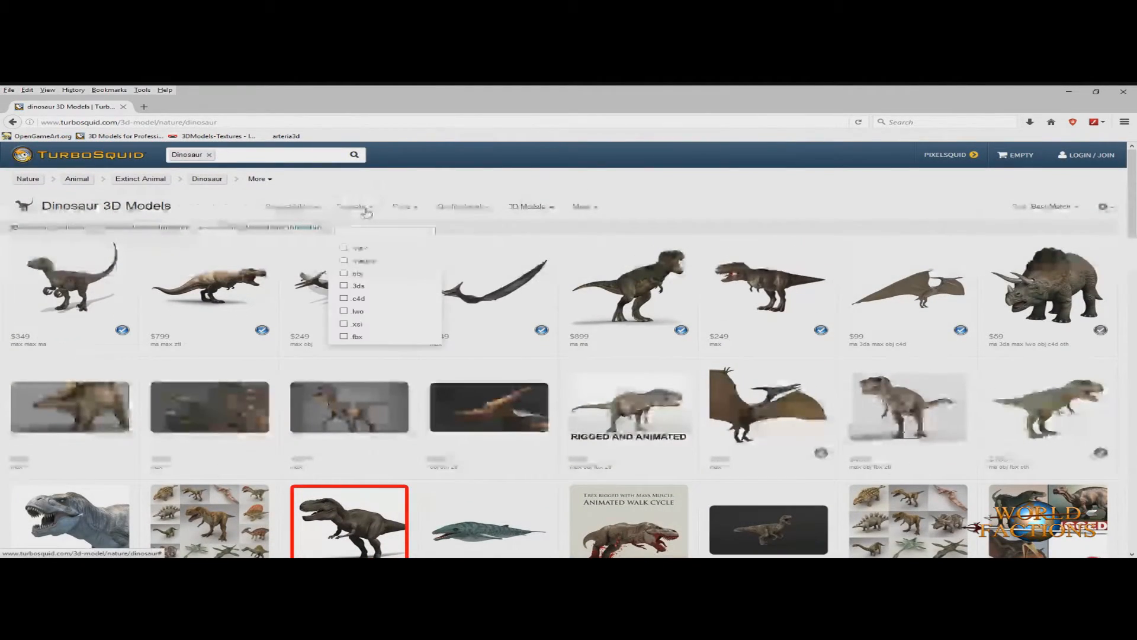
{"action": "left_click", "coordinate": [210, 155]}
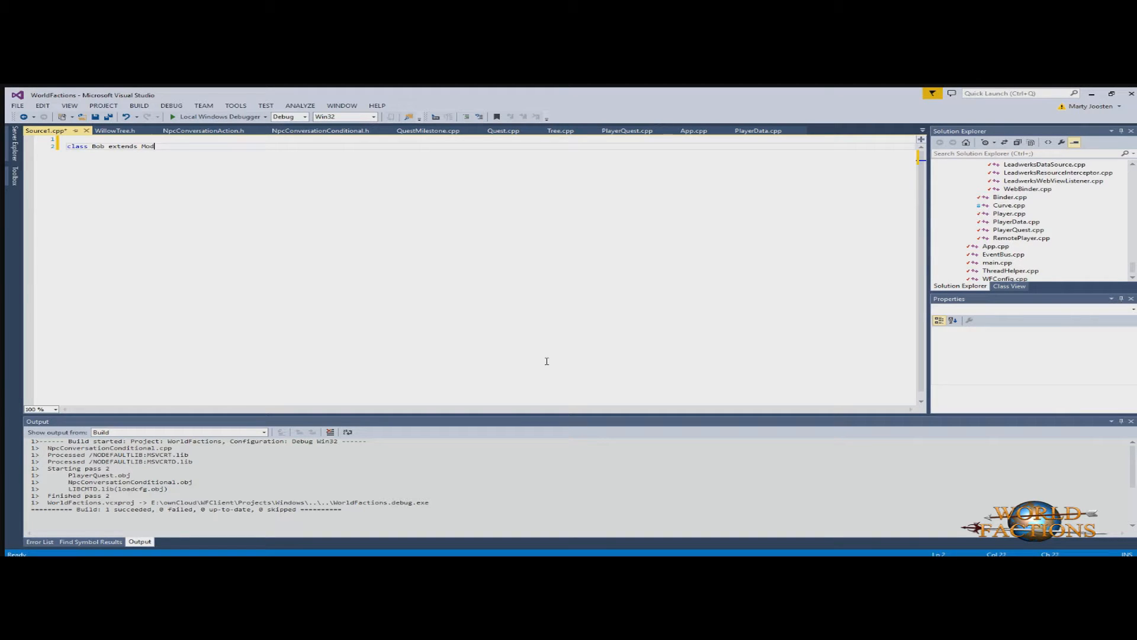
Step: In Visual Studio, finish the empty "class Bob extends Model" body in Source1.cpp and add #include "Leadwerks.h" above it
{"action": "key", "text": "Return"}
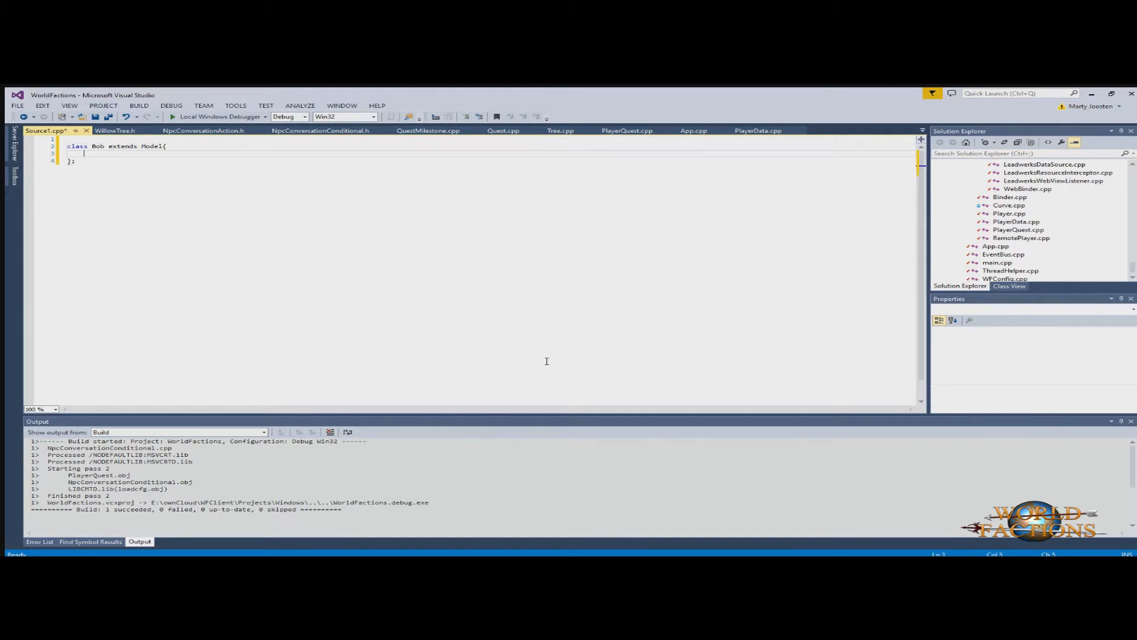
{"action": "key", "text": "Up"}
{"action": "key", "text": "Up"}
{"action": "key", "text": "Return"}
{"action": "type", "text": "#include \"Leadwerks.h"}
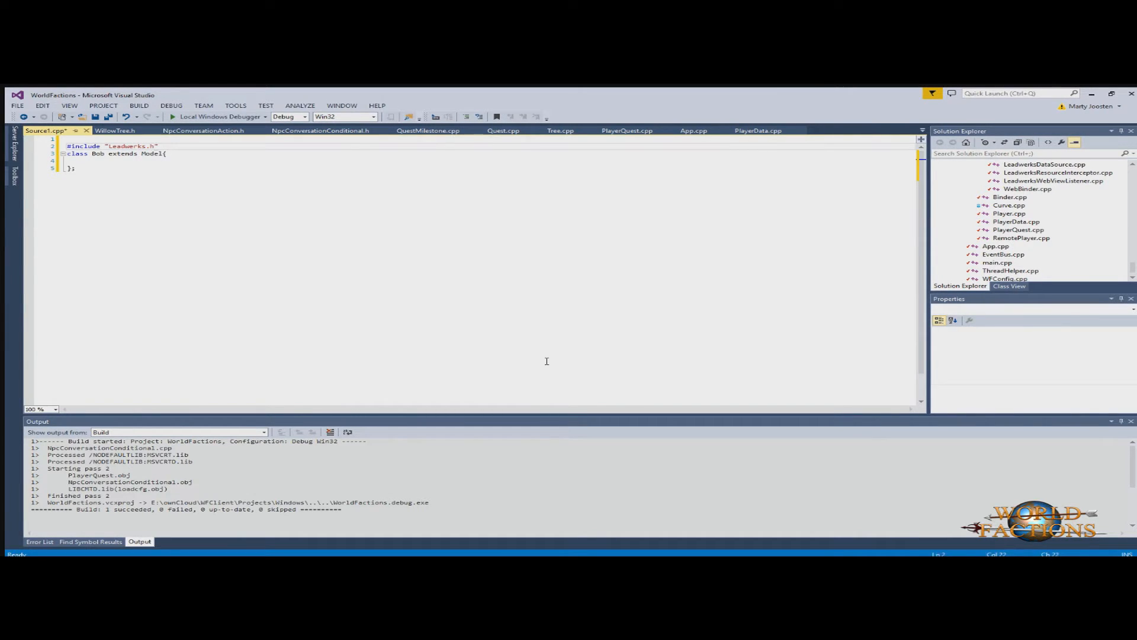
{"action": "key", "text": "Return"}
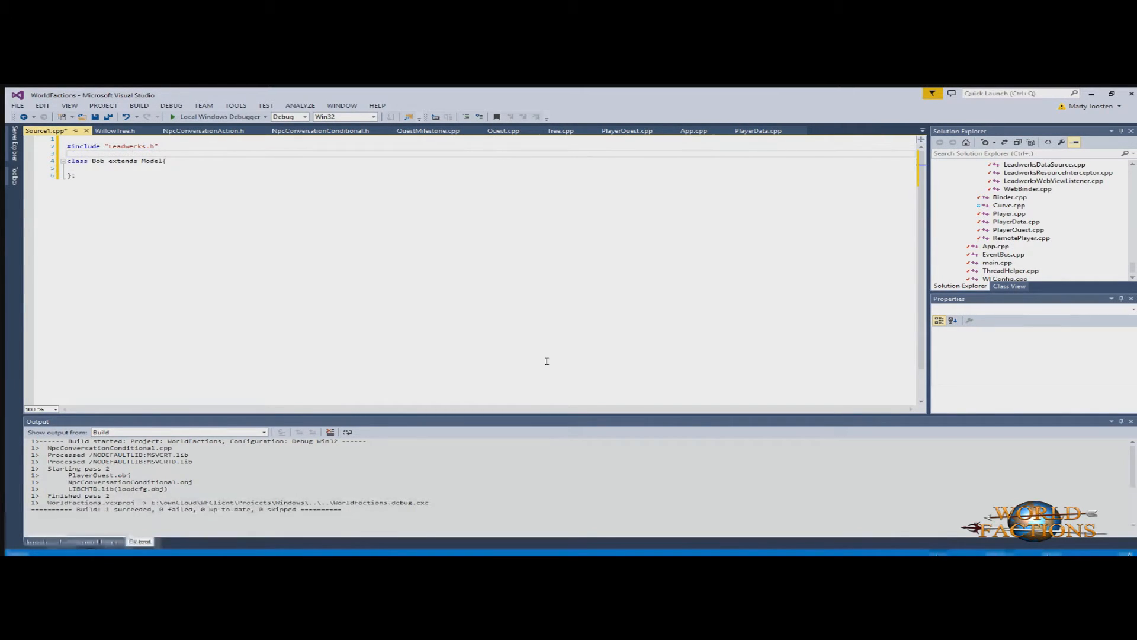
Step: Replace the quotation marks around Leadwerks.h with angle brackets so the line reads #include <Leadwerks.h>
{"action": "key", "text": "Up"}
{"action": "key", "text": "End"}
{"action": "key", "text": "BackSpace"}
{"action": "type", "text": ">"}
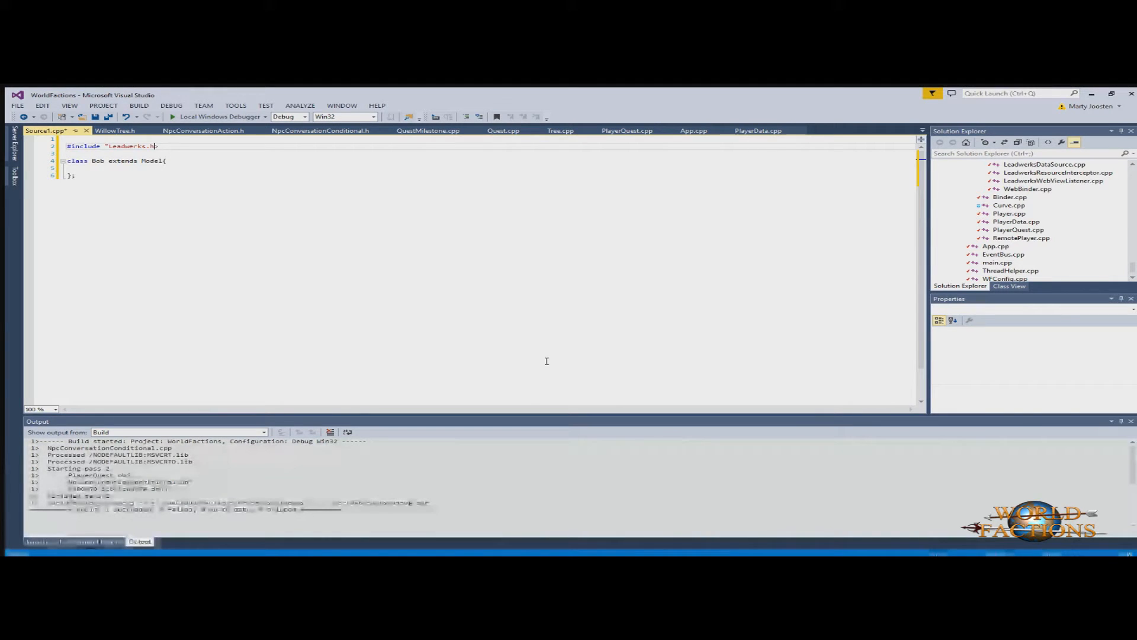
{"action": "key", "text": "Left"}
{"action": "key", "text": "Left"}
{"action": "key", "text": "Left"}
{"action": "key", "text": "Left"}
{"action": "key", "text": "Left"}
{"action": "key", "text": "Left"}
{"action": "key", "text": "Left"}
{"action": "key", "text": "Left"}
{"action": "key", "text": "Left"}
{"action": "key", "text": "Left"}
{"action": "key", "text": "Left"}
{"action": "key", "text": "BackSpace"}
{"action": "type", "text": "<"}
Step: Add a private section to the Bob class declaring int gold, int health and int stamina
{"action": "key", "text": "Down"}
{"action": "key", "text": "Down"}
{"action": "key", "text": "Down"}
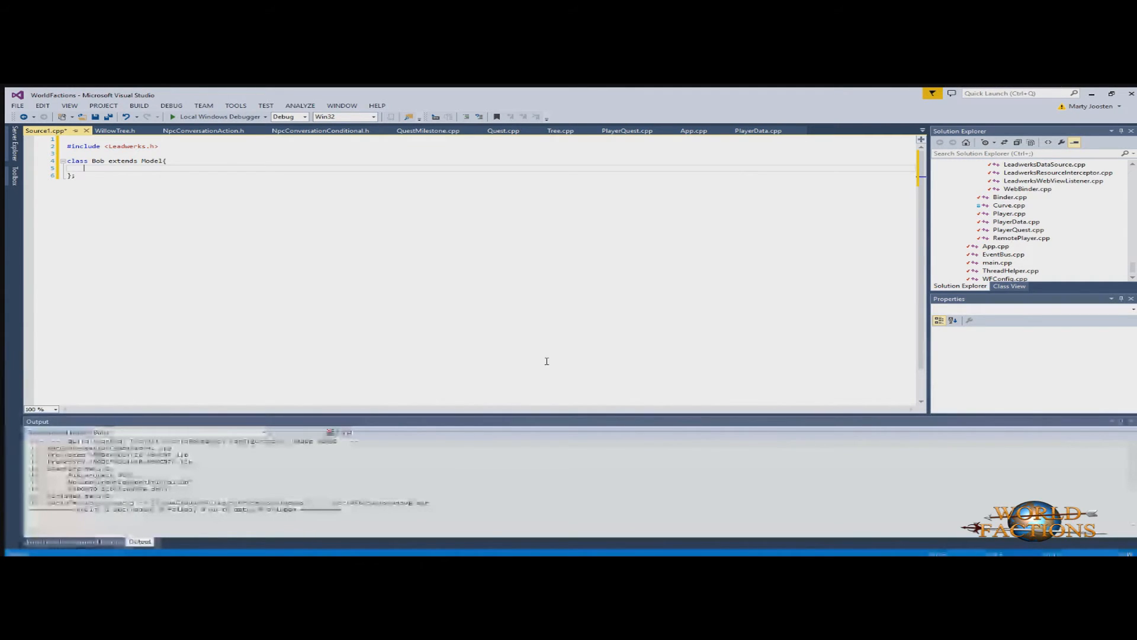
{"action": "type", "text": "std"}
{"action": "type", "text": "private:"}
{"action": "key", "text": "Return"}
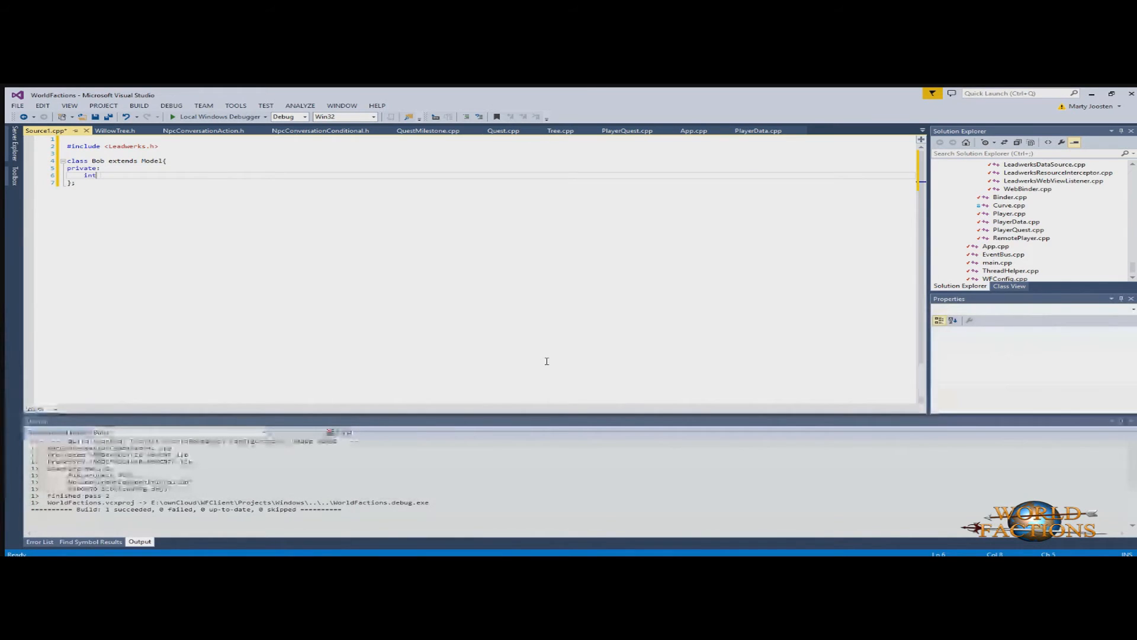
{"action": "type", "text": "int gold;"}
{"action": "key", "text": "Return"}
{"action": "type", "text": "int health;"}
{"action": "key", "text": "Return"}
{"action": "type", "text": "int "}
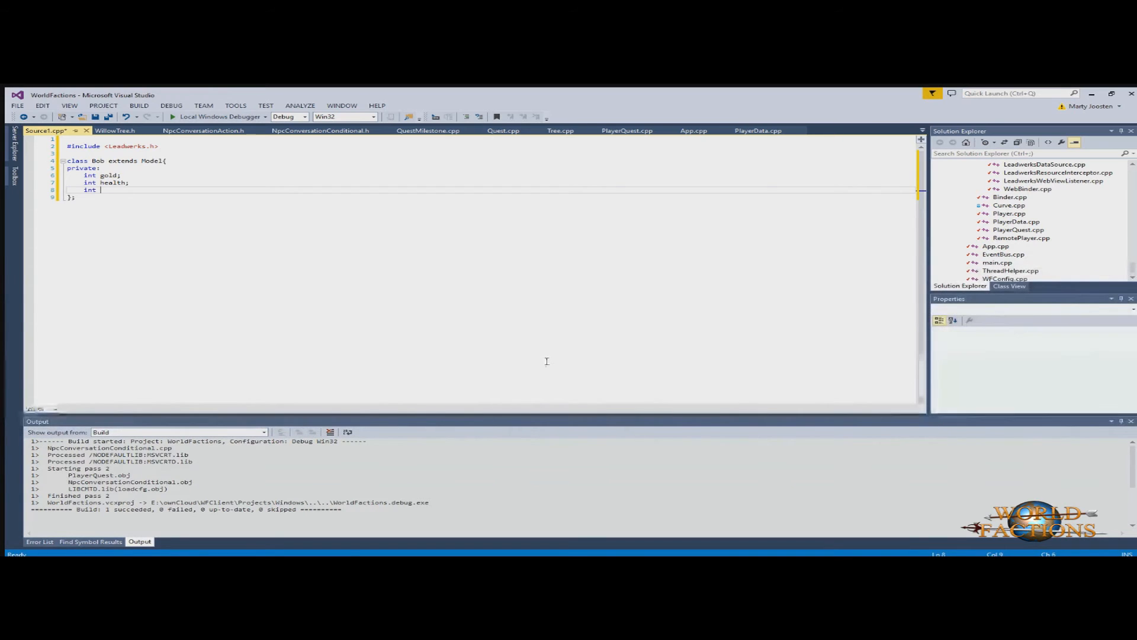
{"action": "type", "text": "stamina;"}
{"action": "key", "text": "Return"}
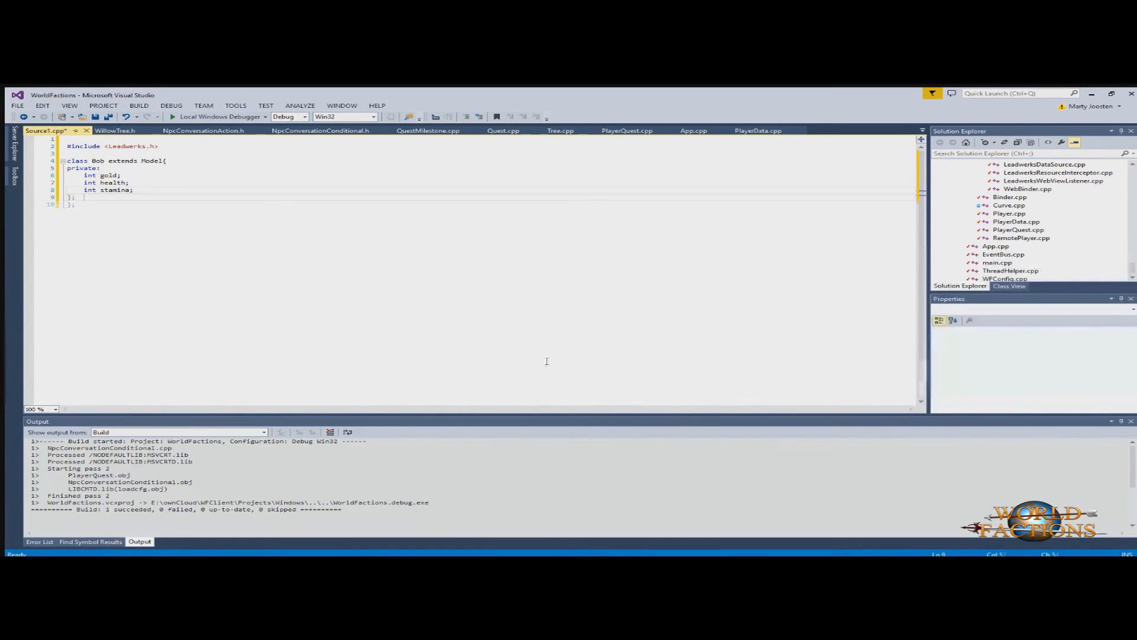
Step: Add a public section to the Bob class declaring Bob(int g, int h, int s), ~Bob() and void UpdateNoob()
{"action": "type", "text": "public:"}
{"action": "key", "text": "Return"}
{"action": "type", "text": "Bob("}
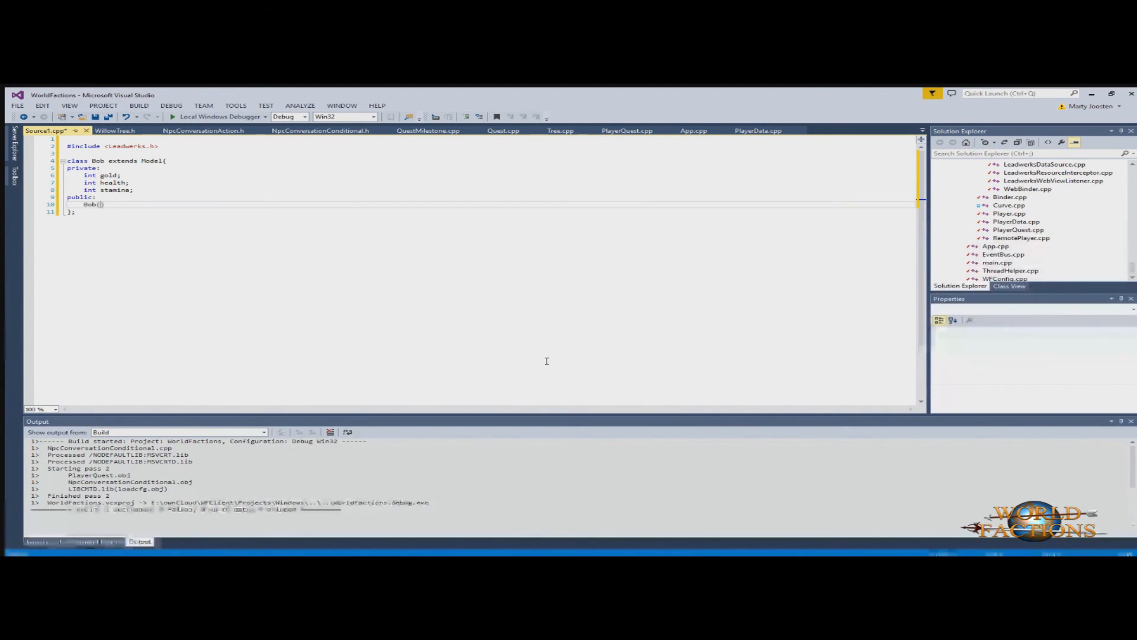
{"action": "type", "text": "int g, int h, int s)"}
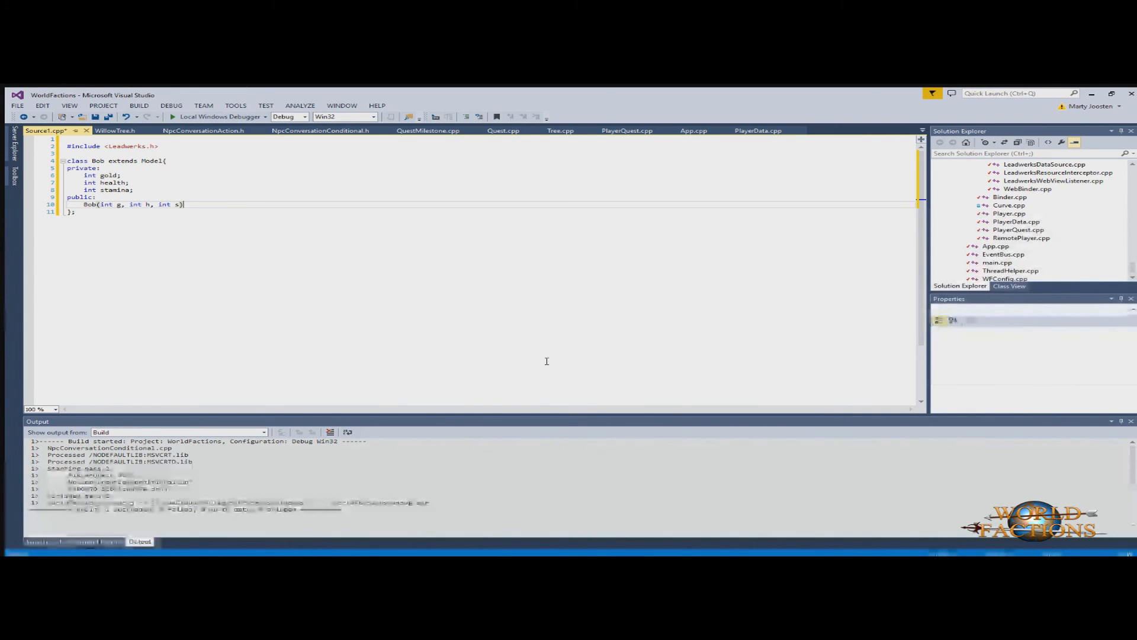
{"action": "type", "text": ";"}
{"action": "key", "text": "Return"}
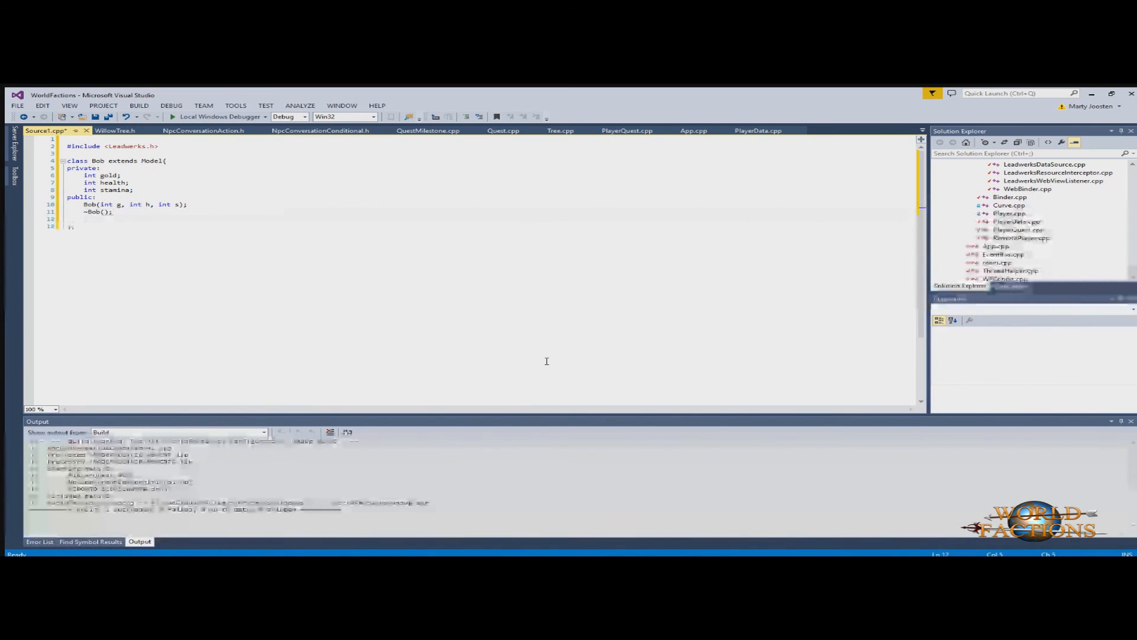
{"action": "type", "text": "UpdateNoob();"}
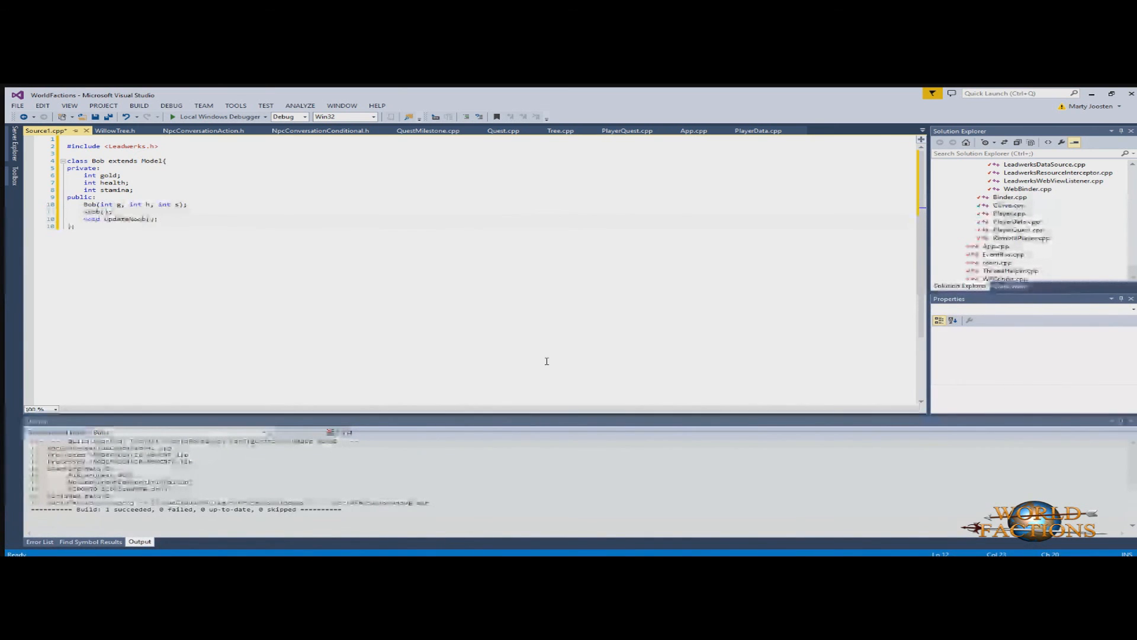
{"action": "key", "text": "Down"}
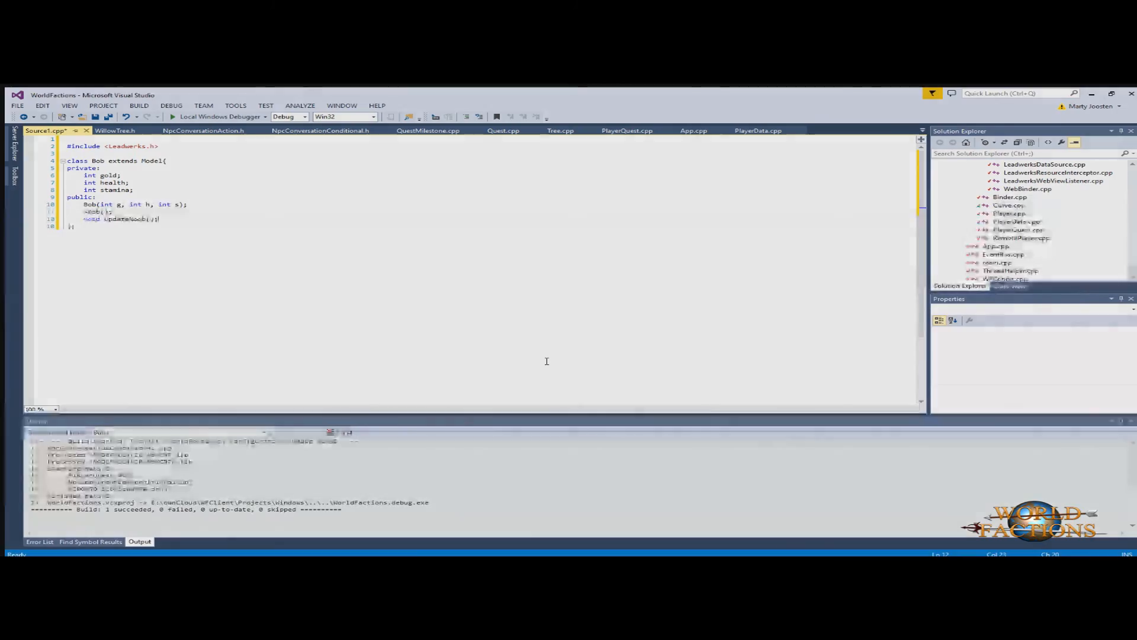